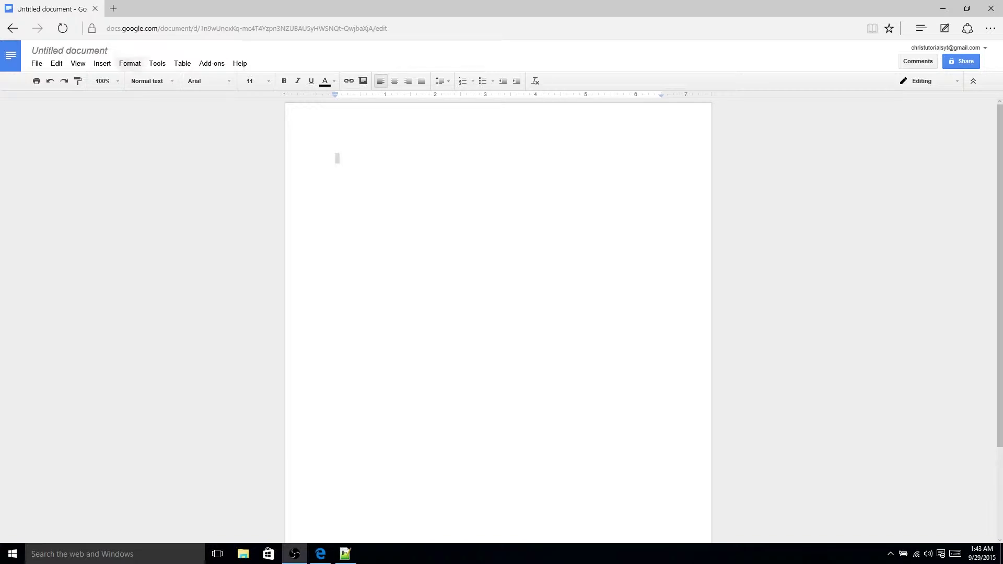
Open the print settings for the blank document, go through the options and leave without printing
{"action": "left_click", "coordinate": [37, 81]}
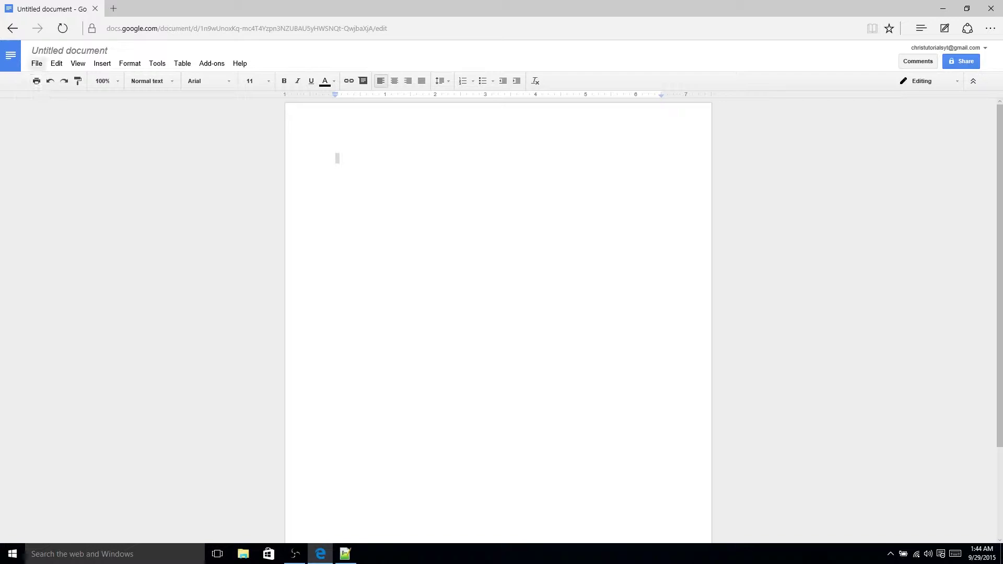
{"action": "left_click", "coordinate": [37, 63]}
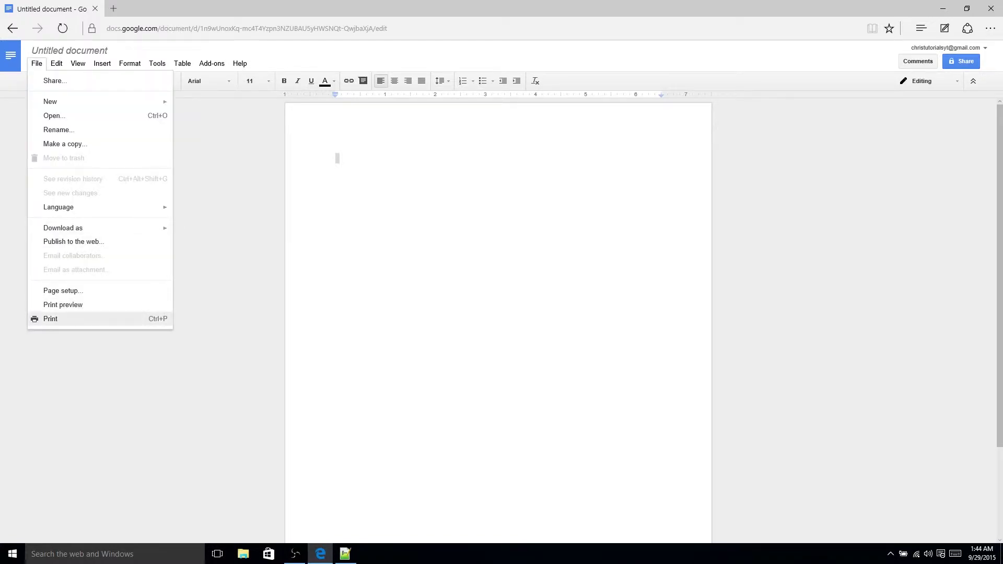
{"action": "left_click", "coordinate": [50, 319]}
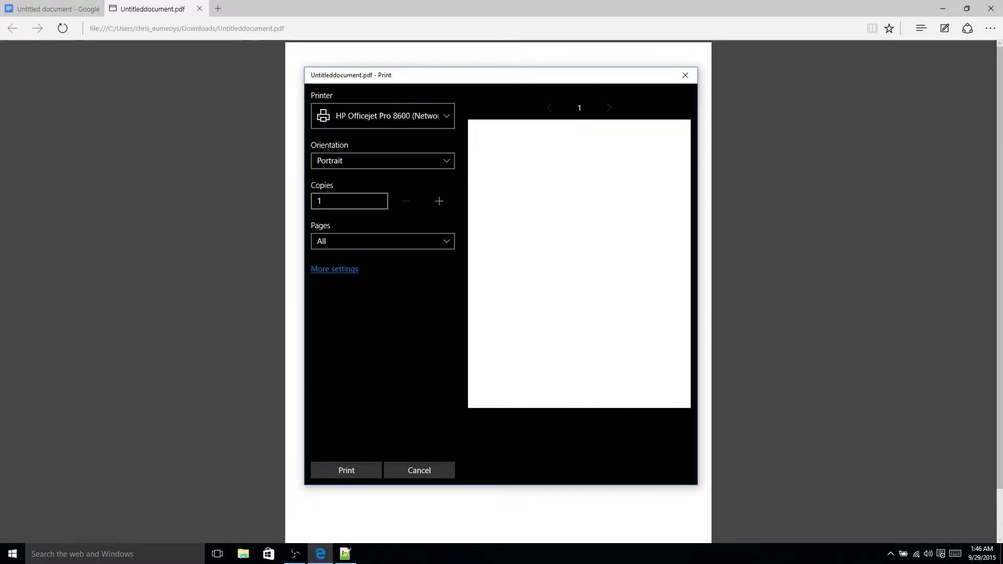
{"action": "key", "text": "Tab"}
{"action": "key", "text": "Tab"}
{"action": "key", "text": "Tab"}
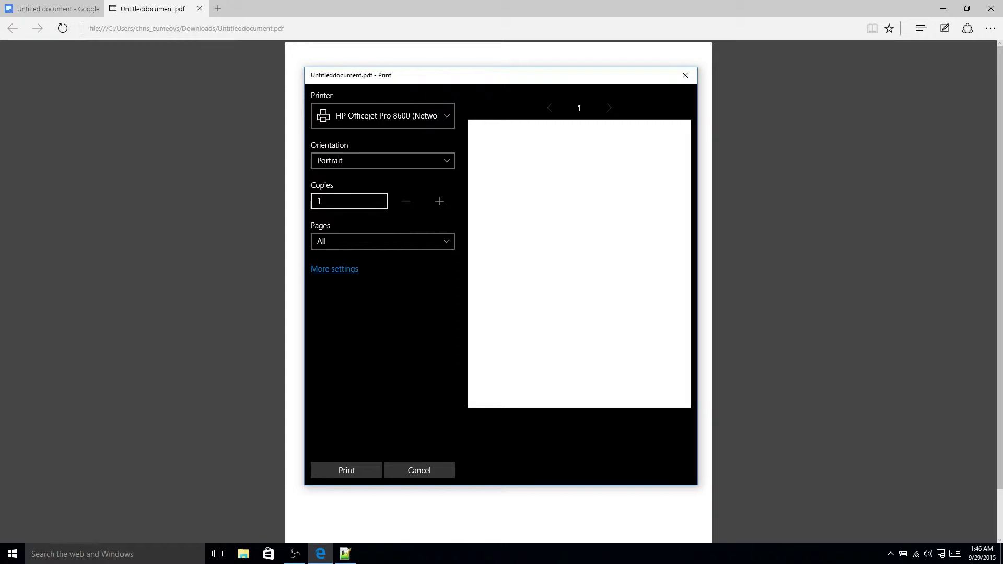
{"action": "key", "text": "Tab"}
{"action": "key", "text": "Tab"}
{"action": "key", "text": "Tab"}
{"action": "key", "text": "Tab"}
{"action": "key", "text": "Tab"}
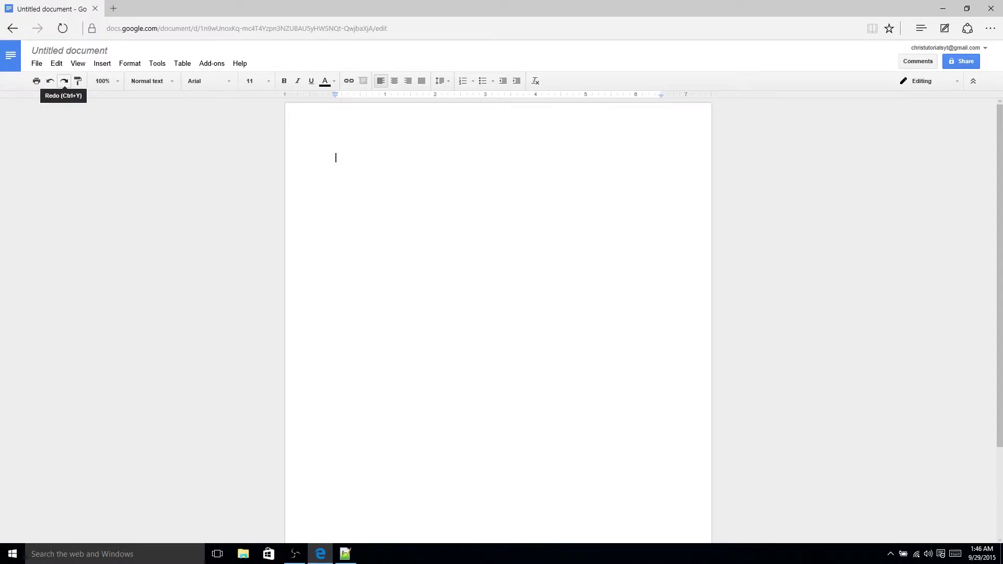
Write "dghdfh" on the first line, undo that entry and redo it
{"action": "type", "text": "dghdfh"}
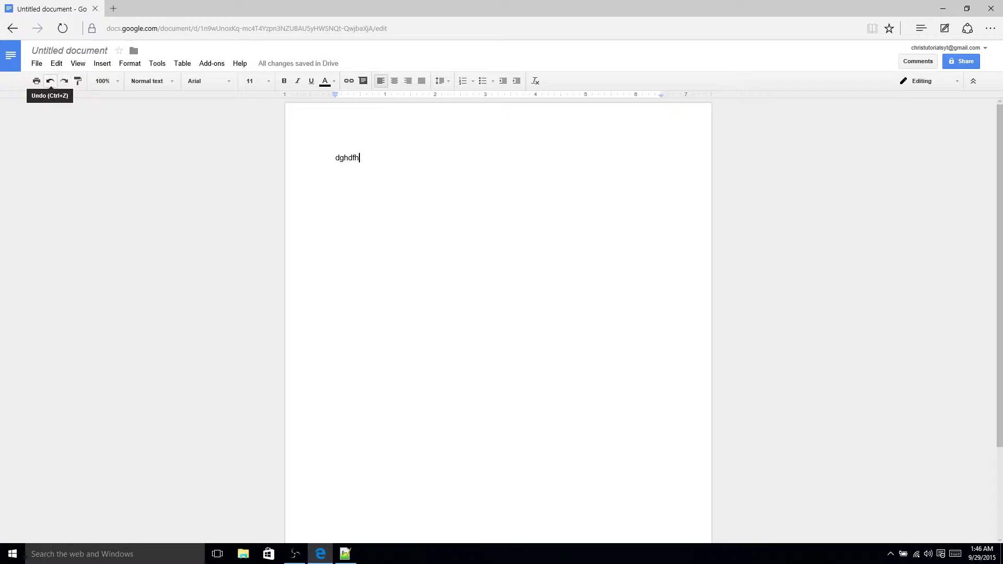
{"action": "left_click", "coordinate": [50, 81]}
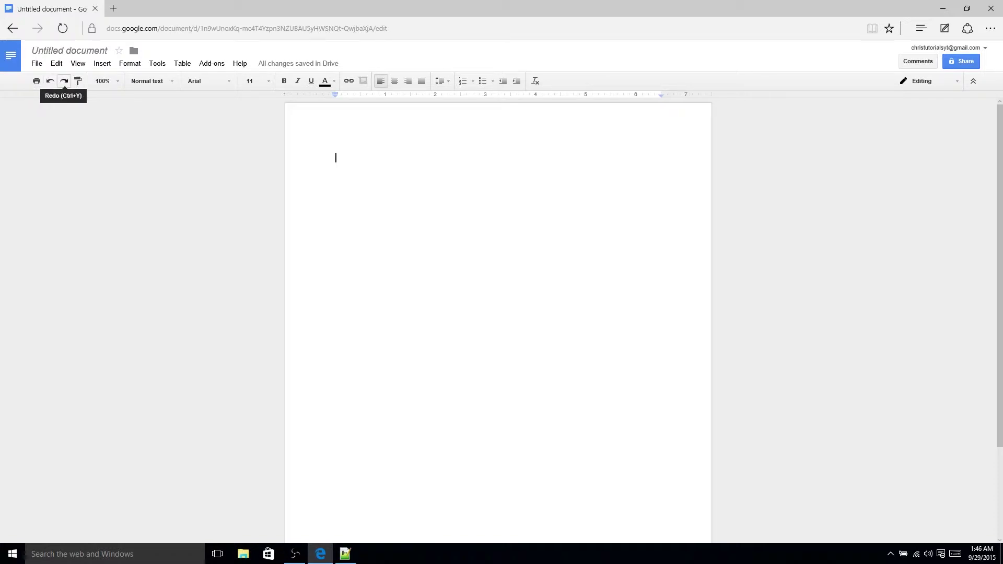
{"action": "left_click", "coordinate": [64, 81]}
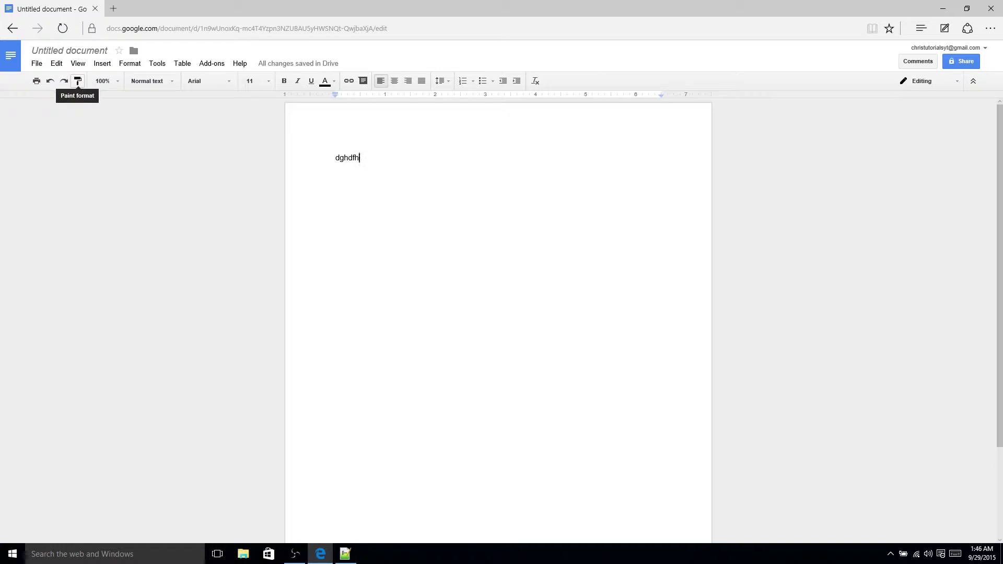
Add a second line reading "dfgdfgdfgfdg" and set its font to Impact
{"action": "key", "text": "Return"}
{"action": "type", "text": "dfgdfgdfgfdg"}
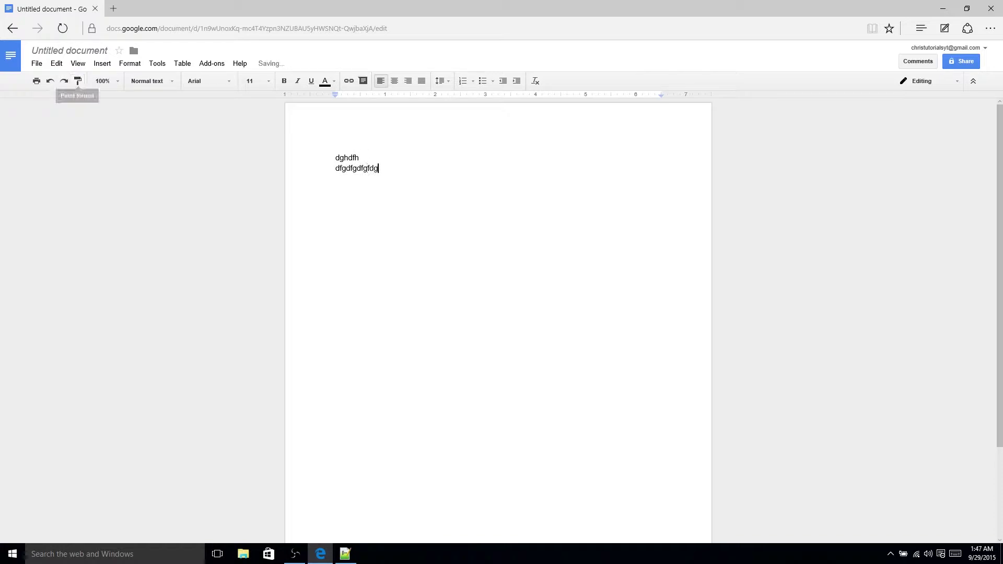
{"action": "key", "text": "shift+Home"}
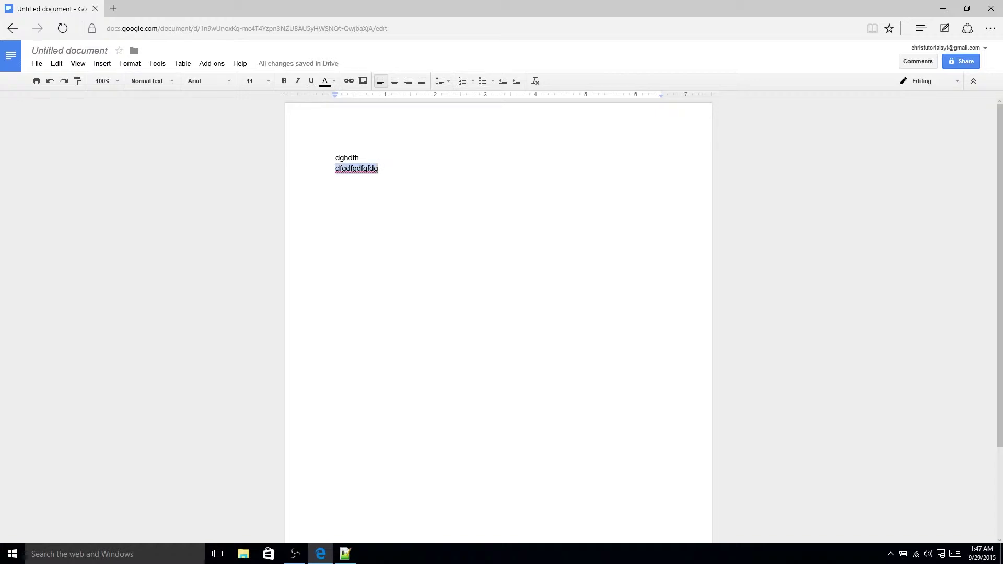
{"action": "left_click", "coordinate": [208, 81]}
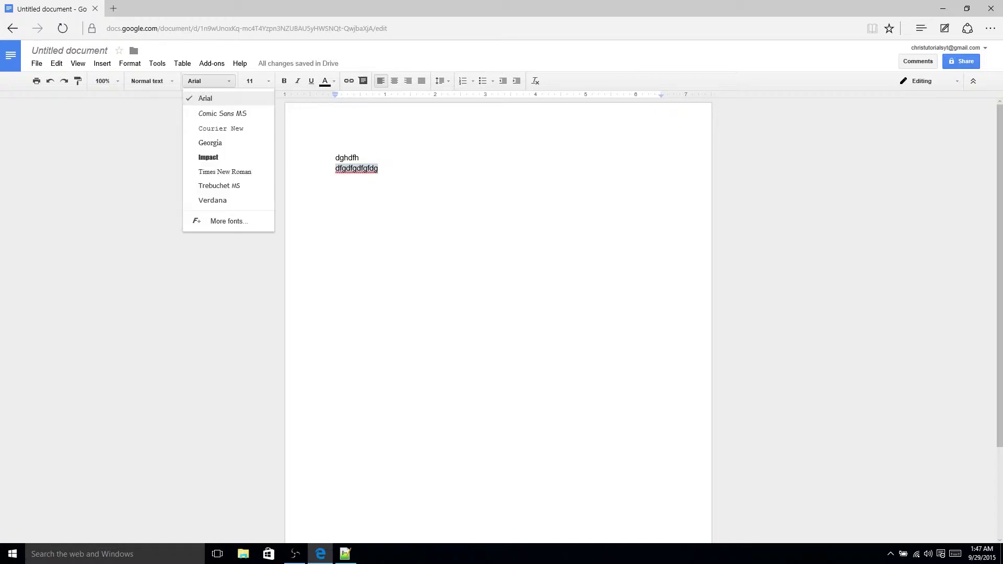
{"action": "left_click", "coordinate": [208, 157]}
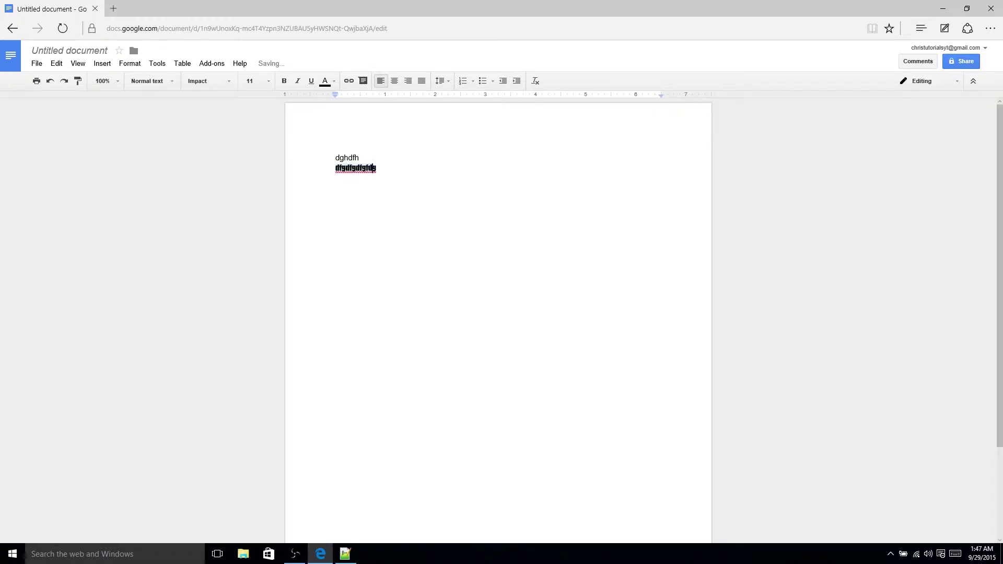
Copy the second line's formatting onto the first line with Paint format
{"action": "left_click", "coordinate": [78, 81]}
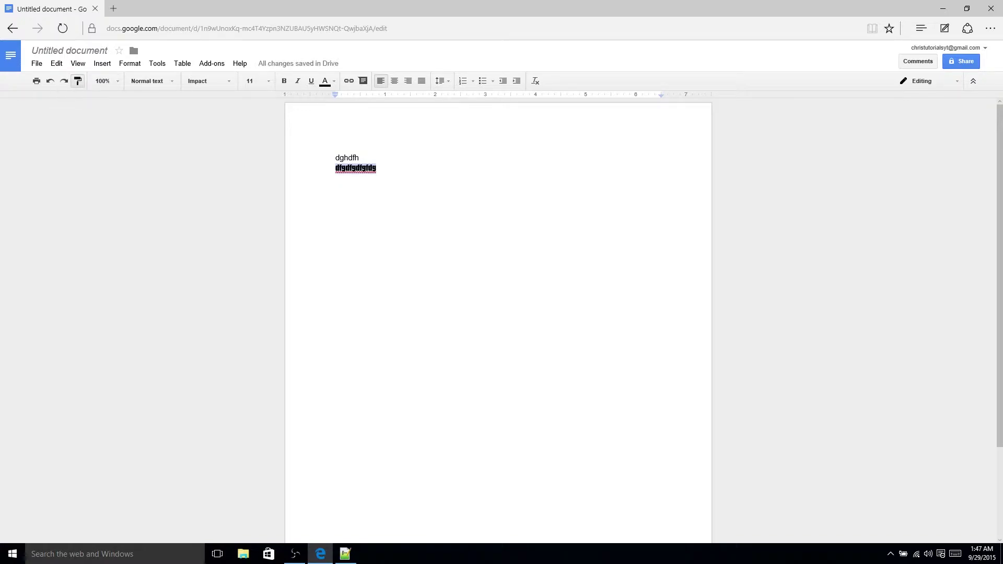
{"action": "left_click_drag", "start_coordinate": [335, 158], "coordinate": [360, 157]}
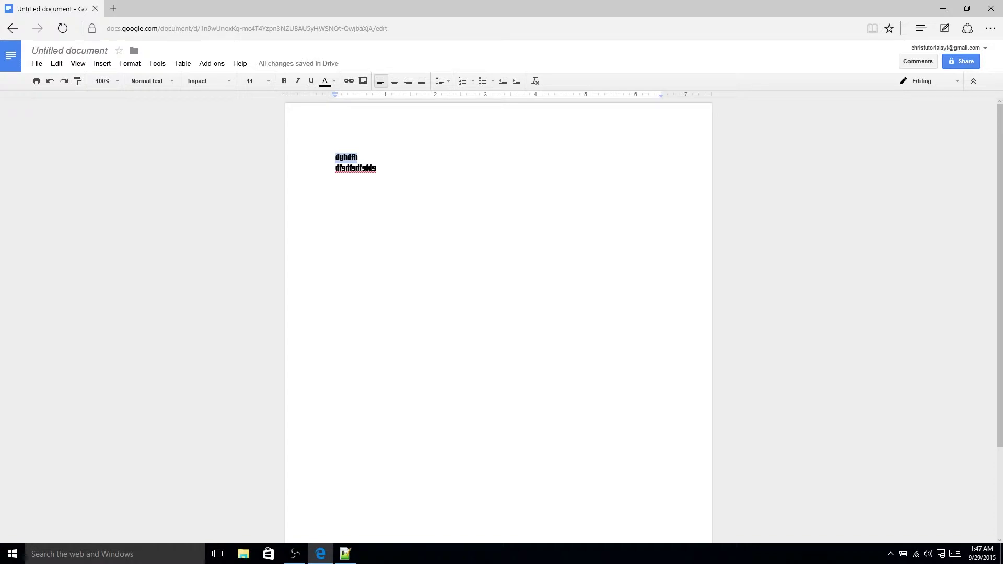
{"action": "left_click", "coordinate": [77, 81]}
{"action": "key", "text": "Escape"}
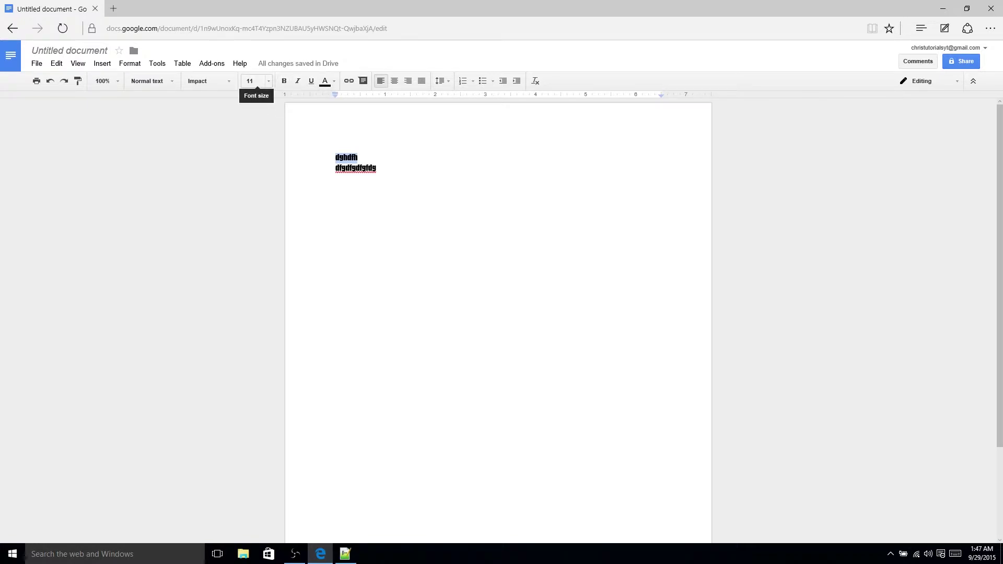
{"action": "left_click", "coordinate": [376, 168]}
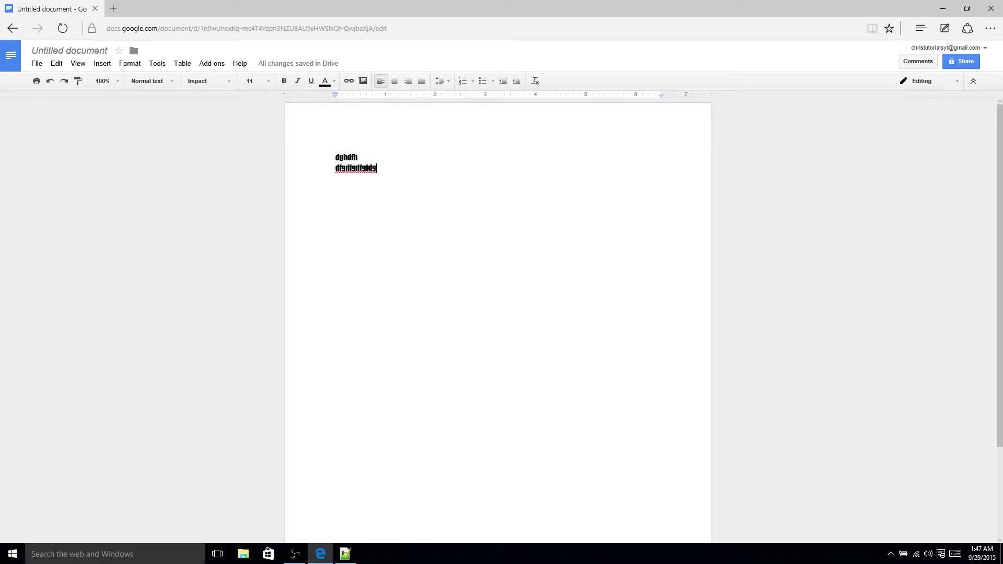
Apply the Heading 1 style to the second line of text
{"action": "left_click", "coordinate": [151, 81]}
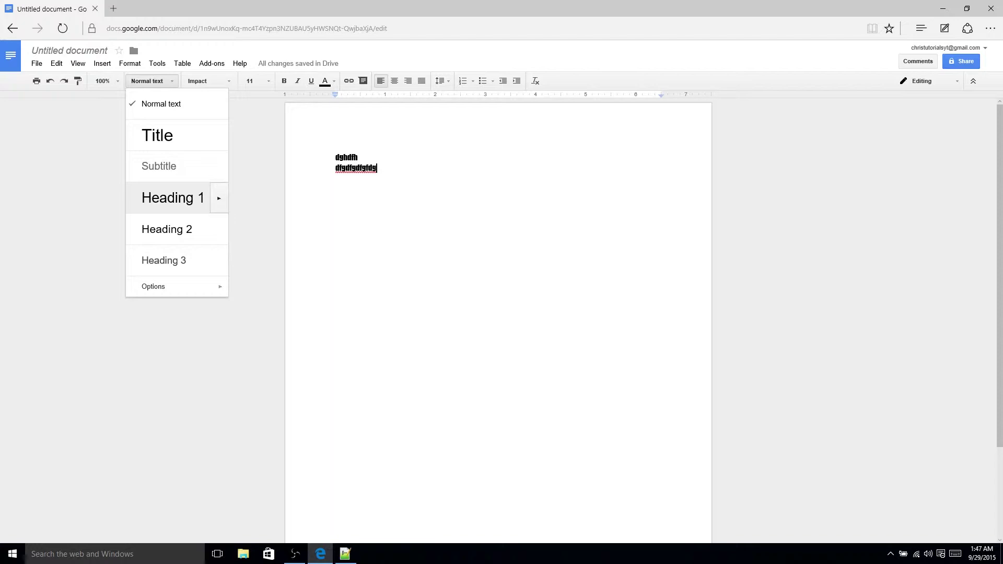
{"action": "mouse_move", "coordinate": [219, 198]}
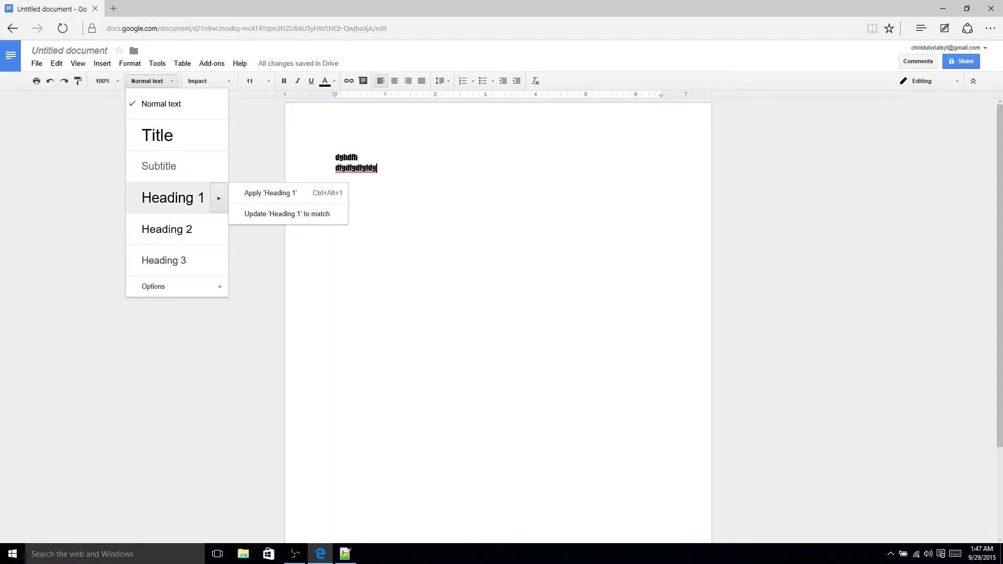
{"action": "left_click", "coordinate": [173, 198]}
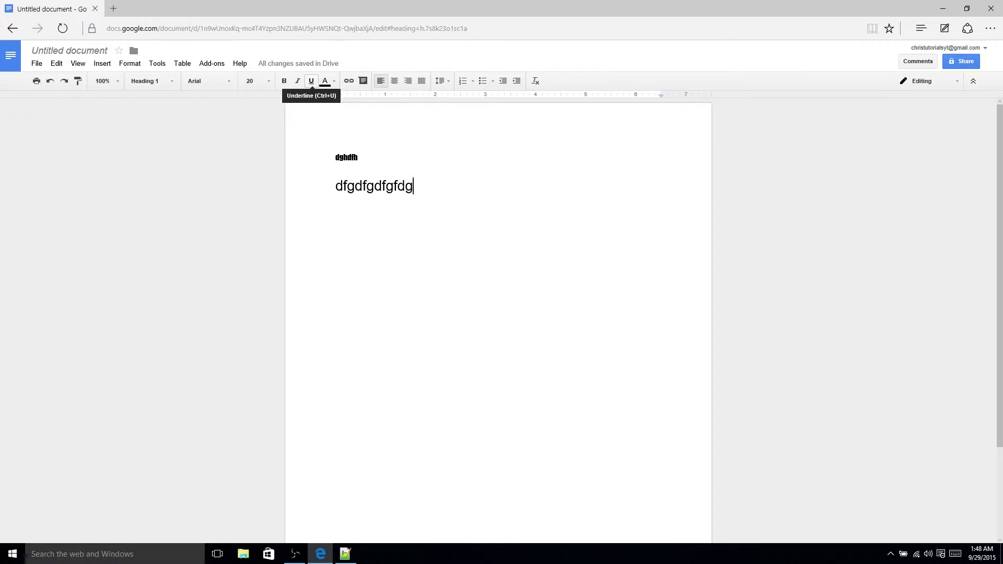
Change the font of the first line, "dghdfh", to Comic Sans MS
{"action": "double_click", "coordinate": [347, 158]}
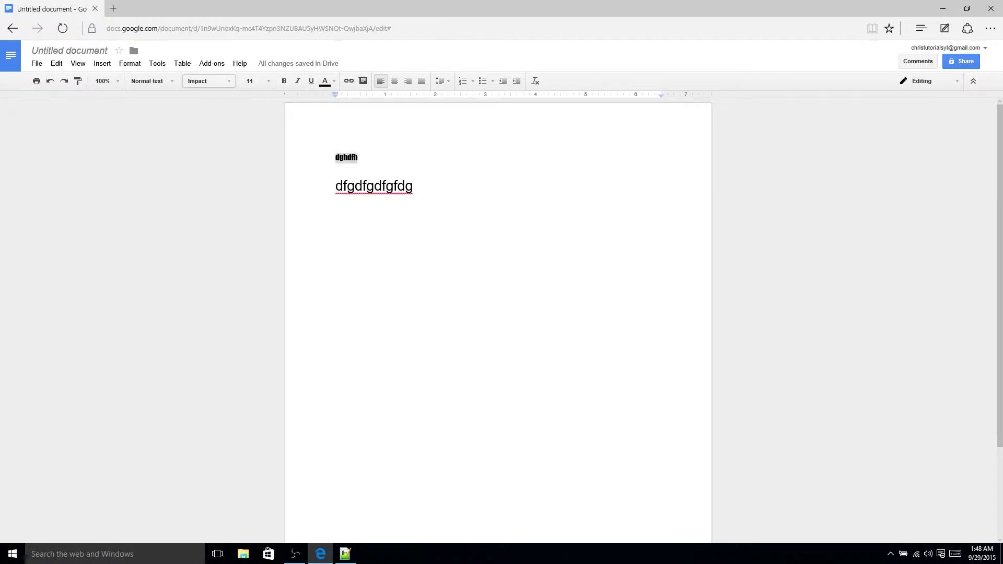
{"action": "left_click", "coordinate": [208, 81]}
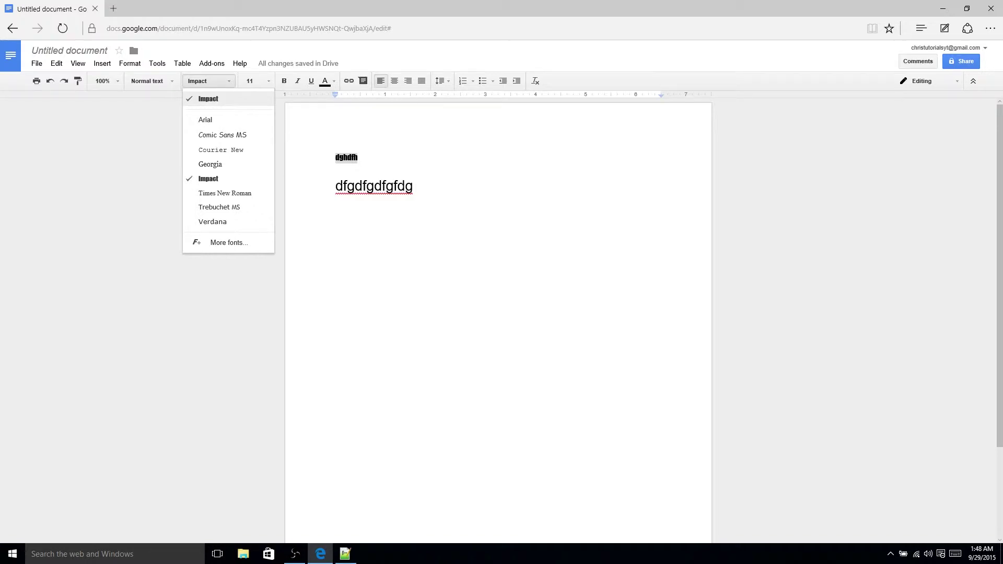
{"action": "key", "text": "Down"}
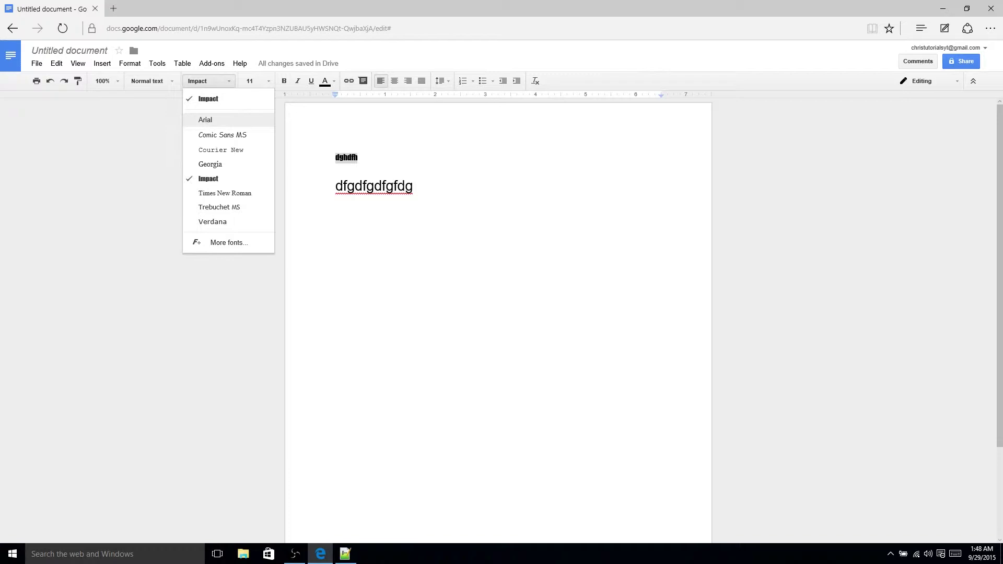
{"action": "key", "text": "Down"}
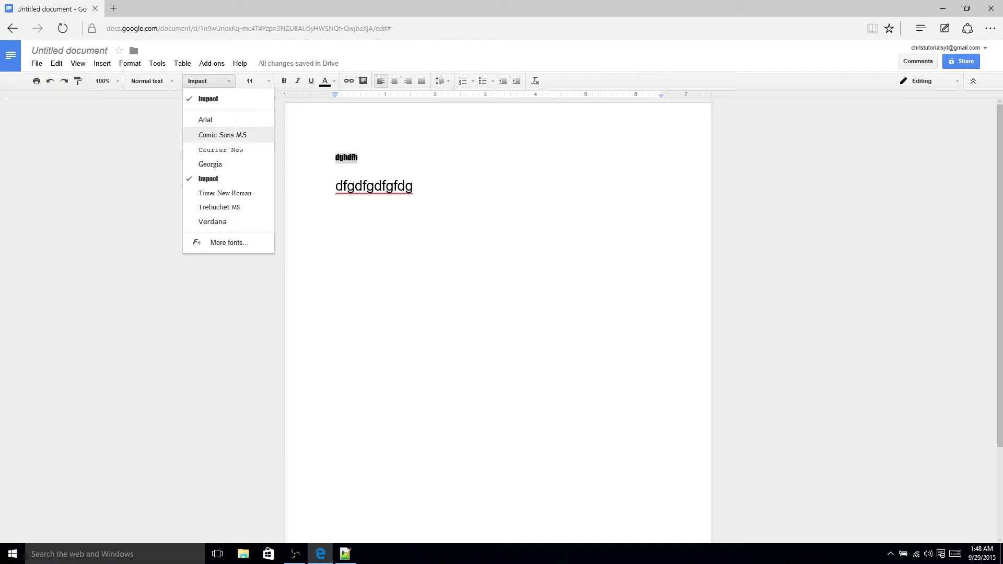
{"action": "key", "text": "Return"}
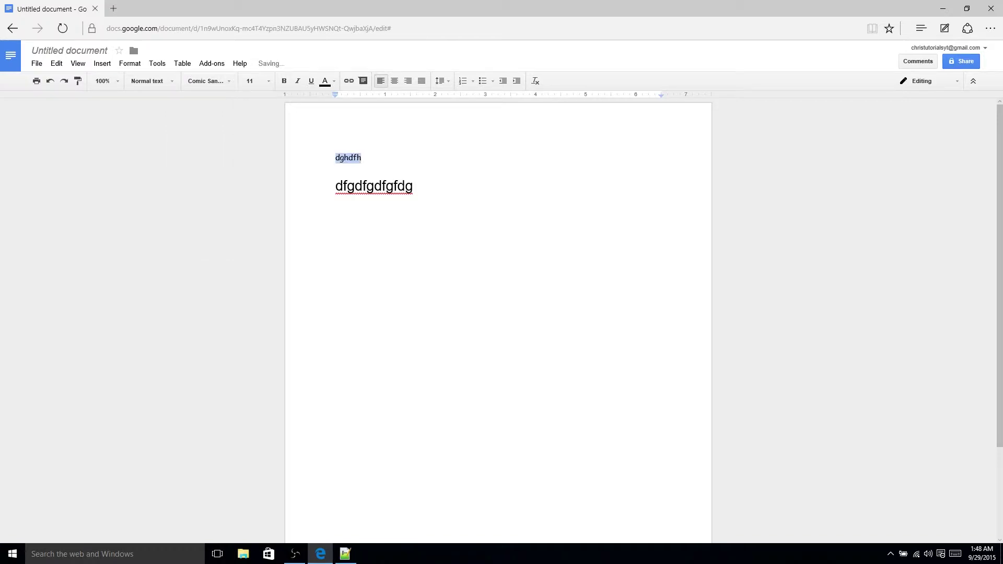
Reselect the word "dghdfh" on the first line and set its font size to 48
{"action": "double_click", "coordinate": [365, 158]}
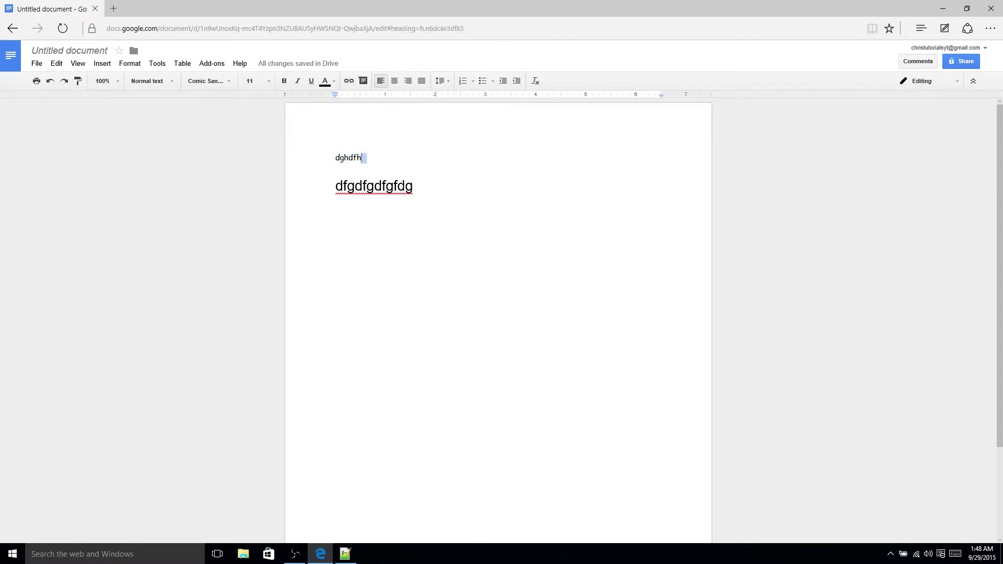
{"action": "left_click_drag", "start_coordinate": [364, 158], "coordinate": [335, 158]}
{"action": "key", "text": "ctrl+z"}
{"action": "left_click", "coordinate": [362, 158]}
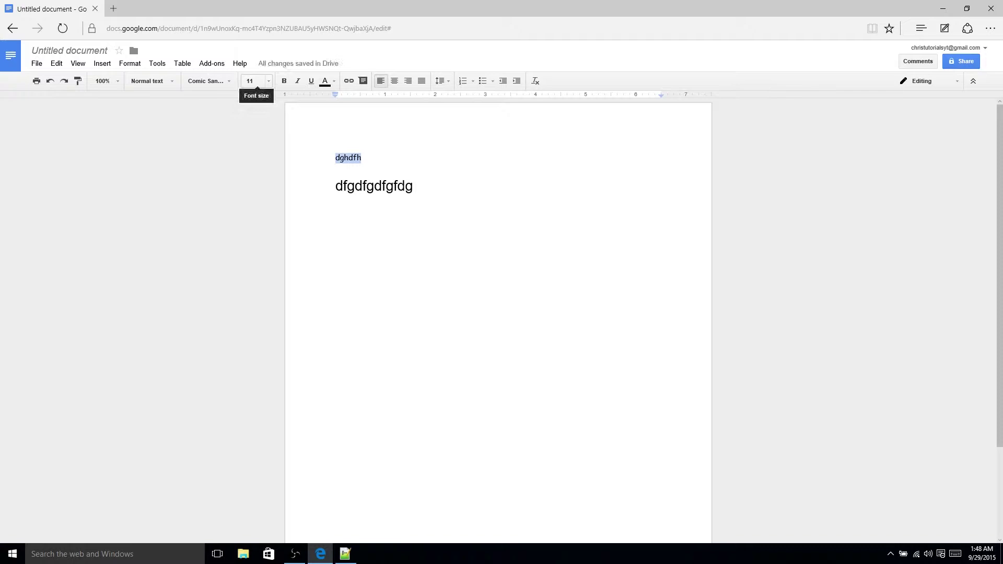
{"action": "left_click", "coordinate": [254, 80]}
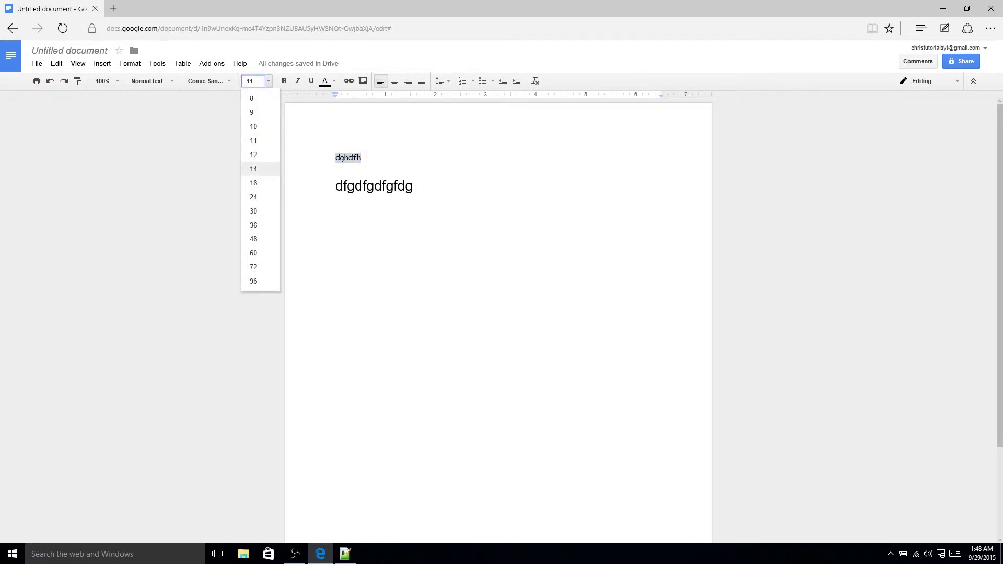
{"action": "key", "text": "Down"}
{"action": "key", "text": "Down"}
{"action": "key", "text": "Down"}
{"action": "key", "text": "Down"}
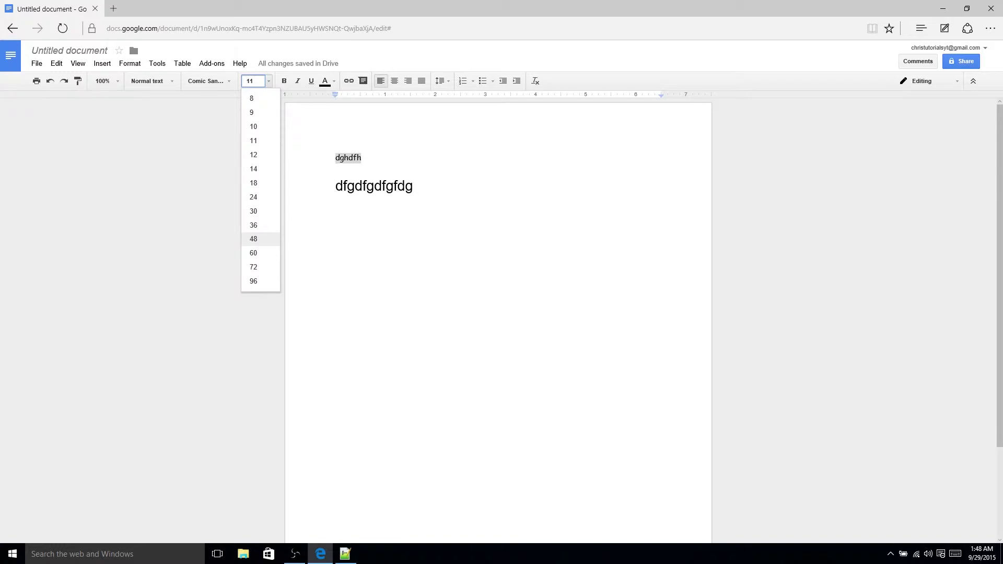
{"action": "key", "text": "Return"}
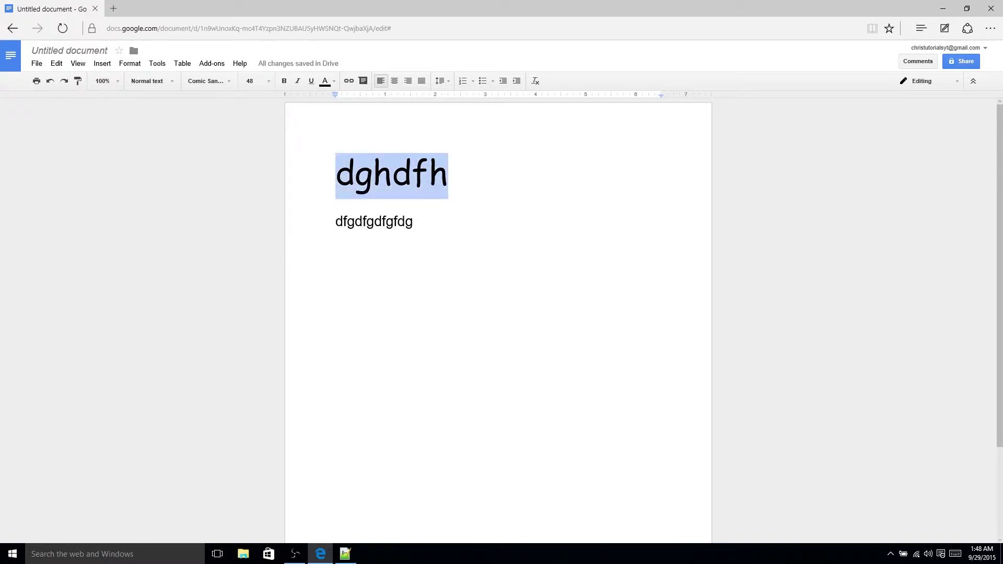
Set the font size of the first line to 10 and deselect the text
{"action": "left_click", "coordinate": [253, 81]}
{"action": "left_click", "coordinate": [255, 128]}
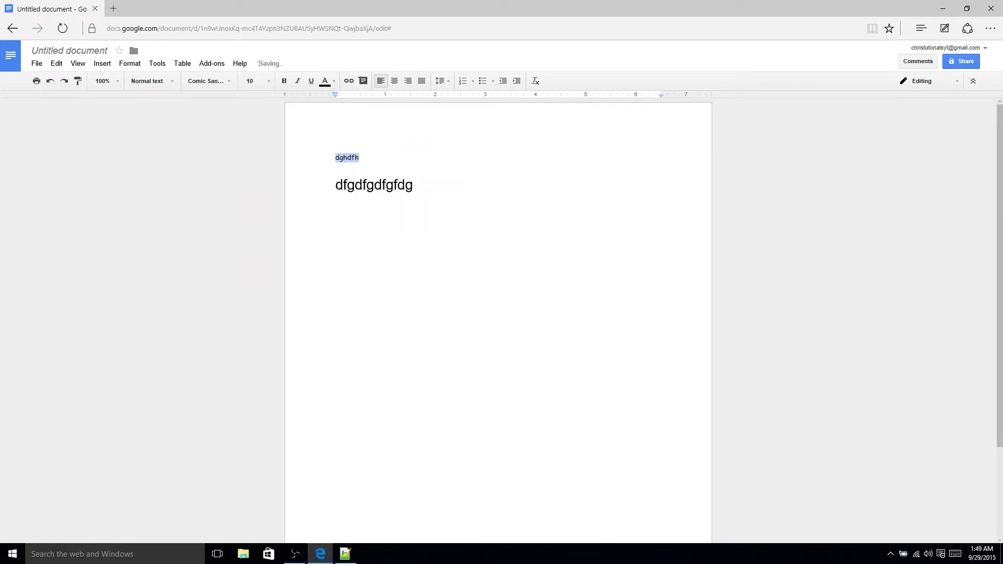
{"action": "key", "text": "Right"}
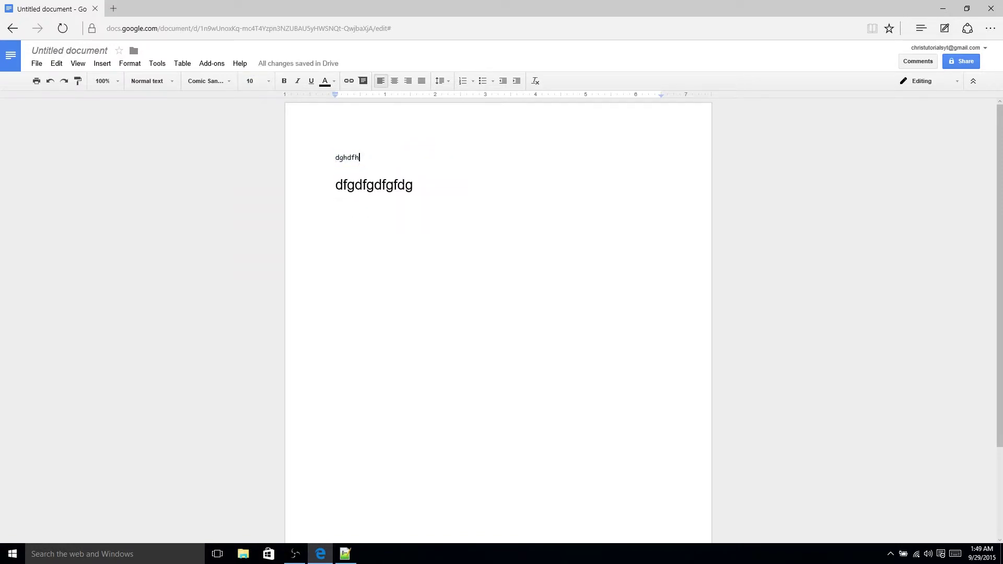
Make the whole first line, "dghdfh", bold, italic and underlined
{"action": "key", "text": "shift+Home"}
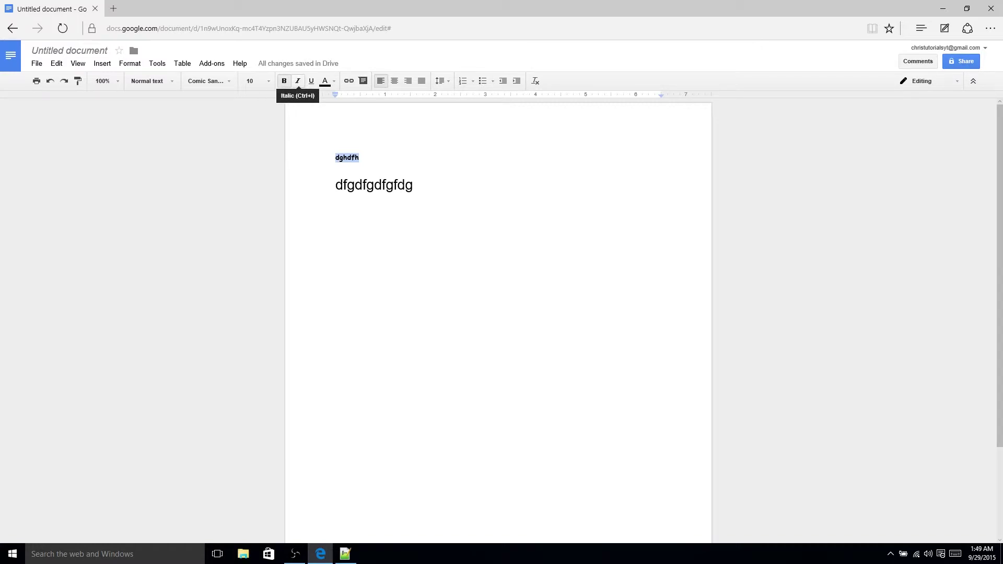
{"action": "left_click", "coordinate": [298, 81]}
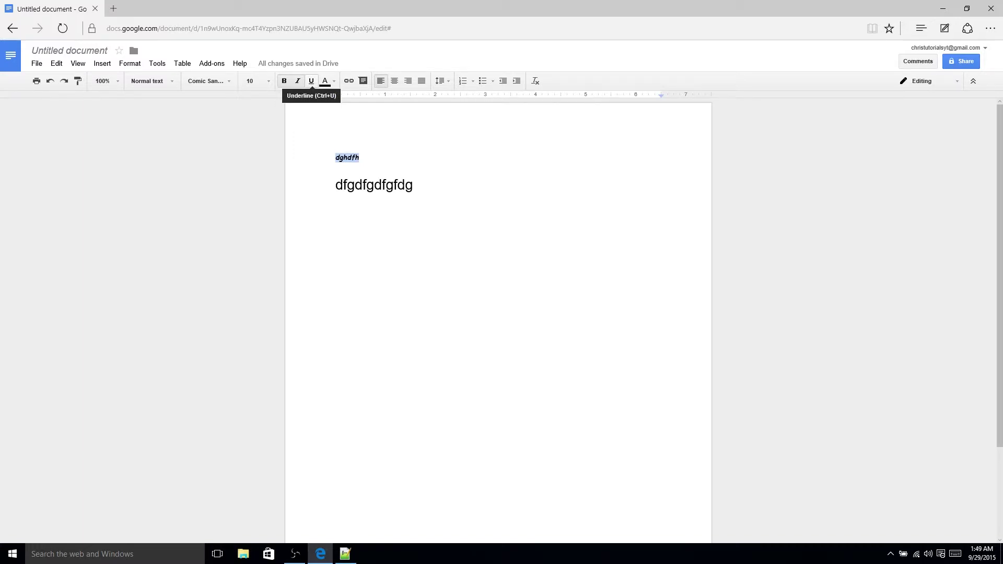
{"action": "left_click", "coordinate": [311, 81]}
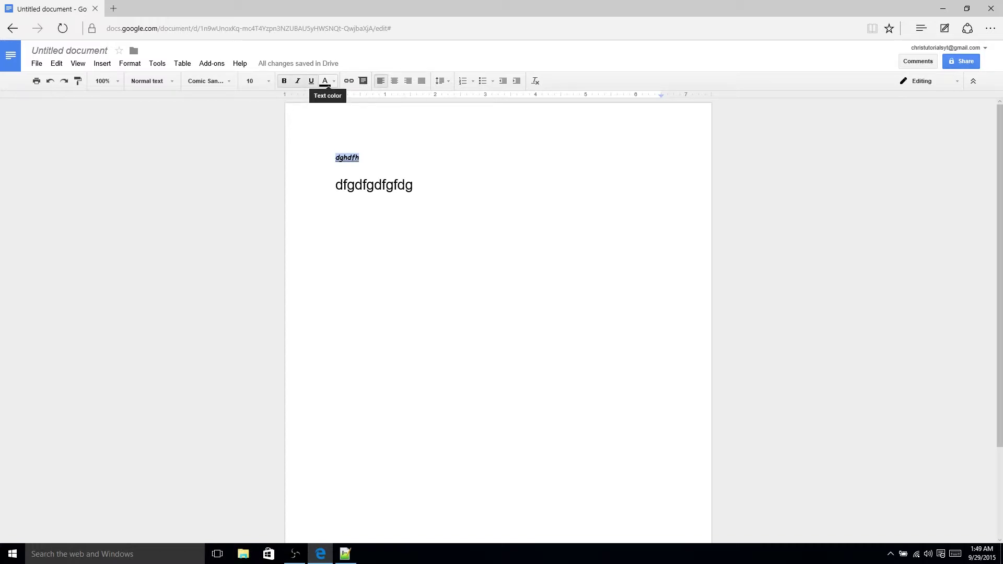
Give the first line, "dghdfh", a custom dark green text color by picking a green shade and lowering its brightness
{"action": "left_click", "coordinate": [325, 81]}
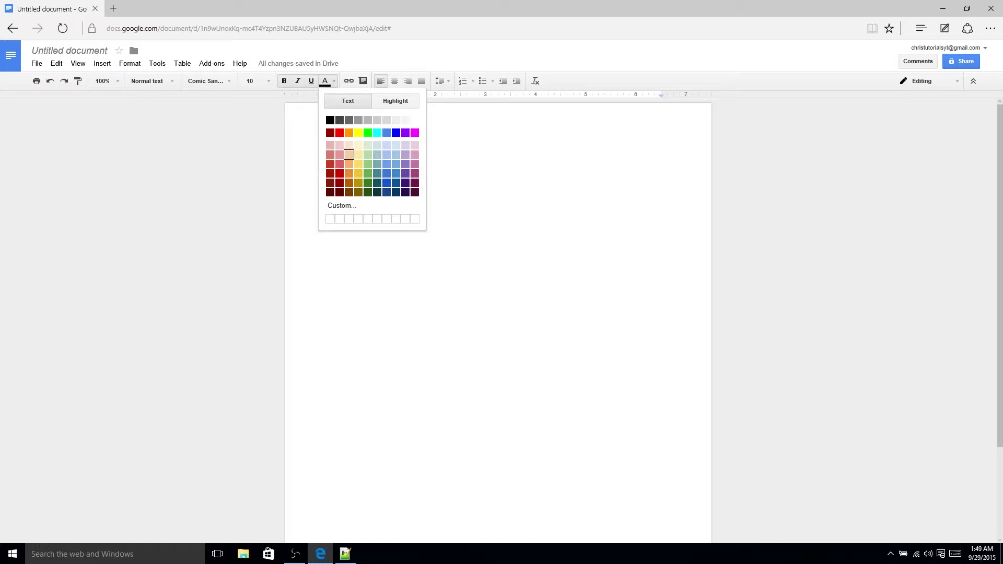
{"action": "left_click", "coordinate": [342, 205]}
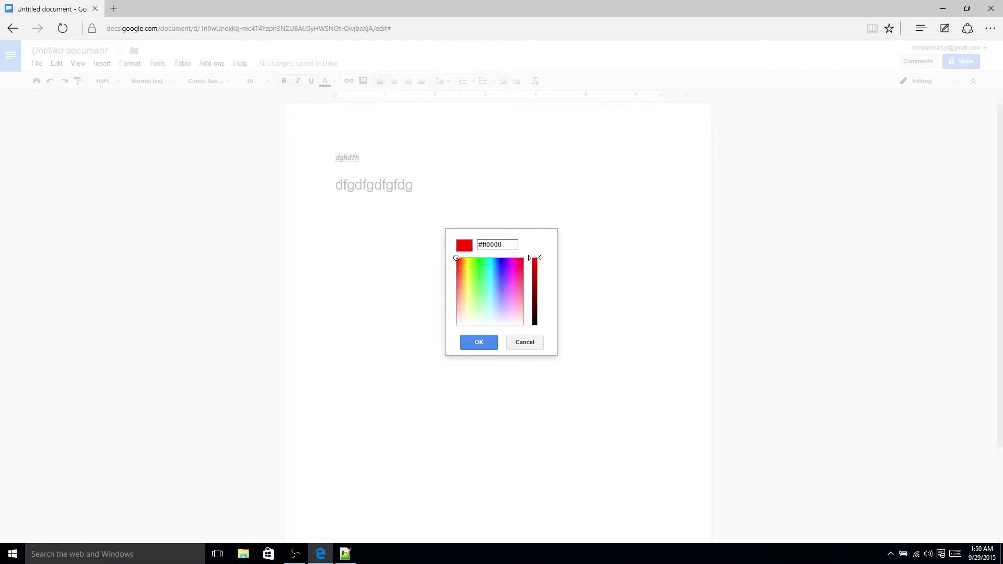
{"action": "left_click_drag", "start_coordinate": [504, 245], "coordinate": [478, 245]}
{"action": "left_click", "coordinate": [504, 244]}
{"action": "mouse_move", "coordinate": [491, 283]}
{"action": "left_mouse_down"}
{"action": "mouse_move", "coordinate": [478, 270]}
{"action": "mouse_move", "coordinate": [483, 293]}
{"action": "left_mouse_up"}
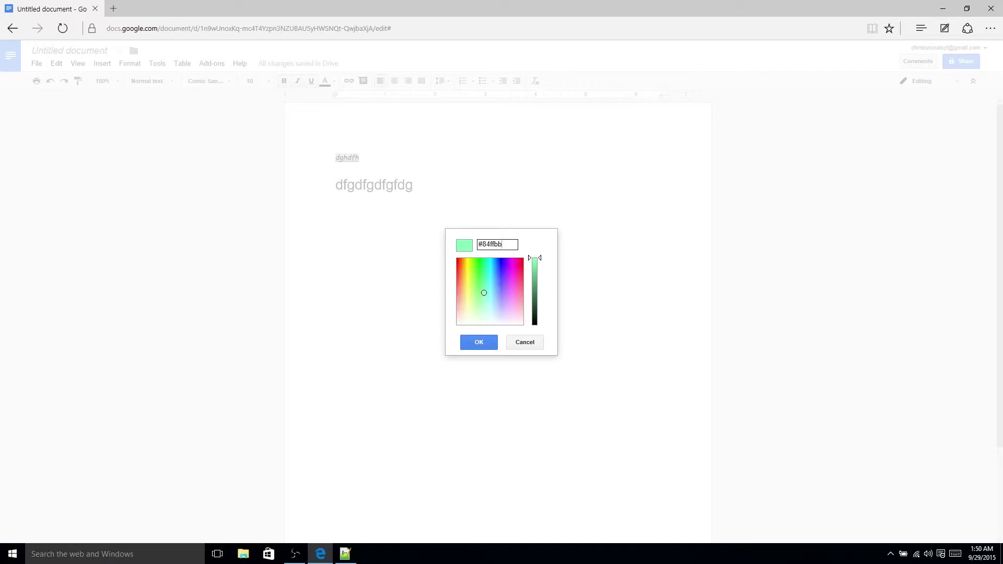
{"action": "left_click_drag", "start_coordinate": [534, 258], "coordinate": [535, 297]}
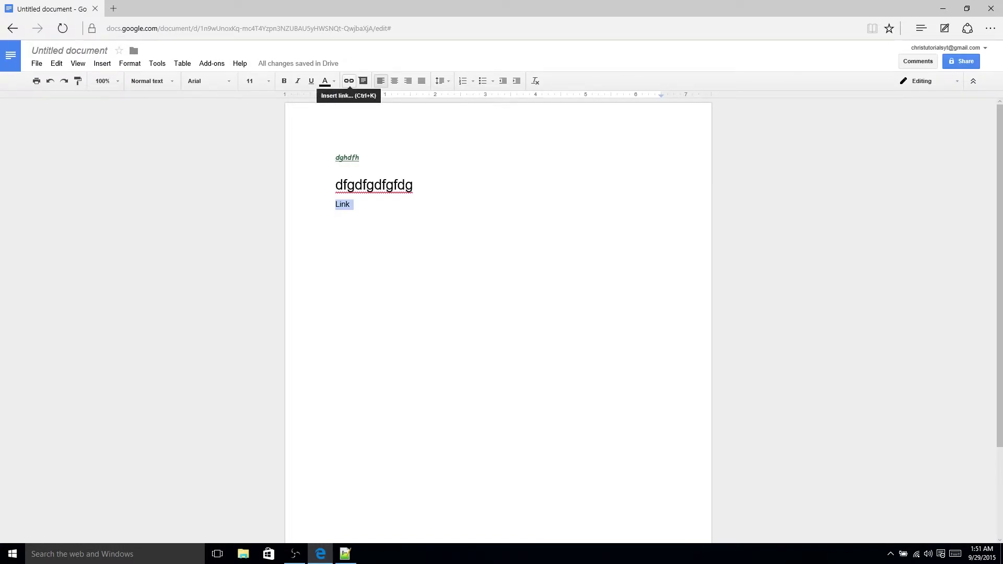
{"action": "left_click", "coordinate": [349, 81]}
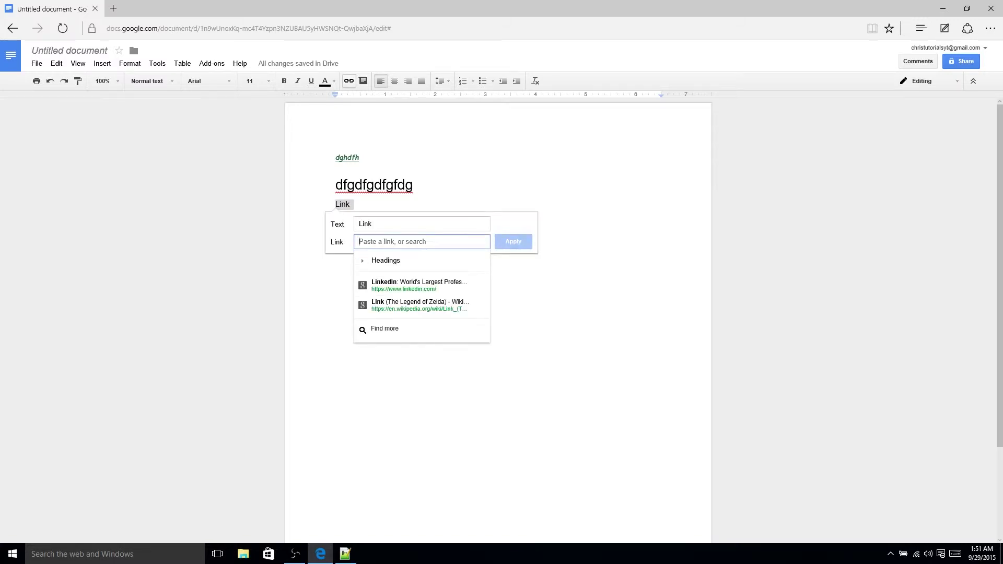
{"action": "type", "text": "duckduckgo.com"}
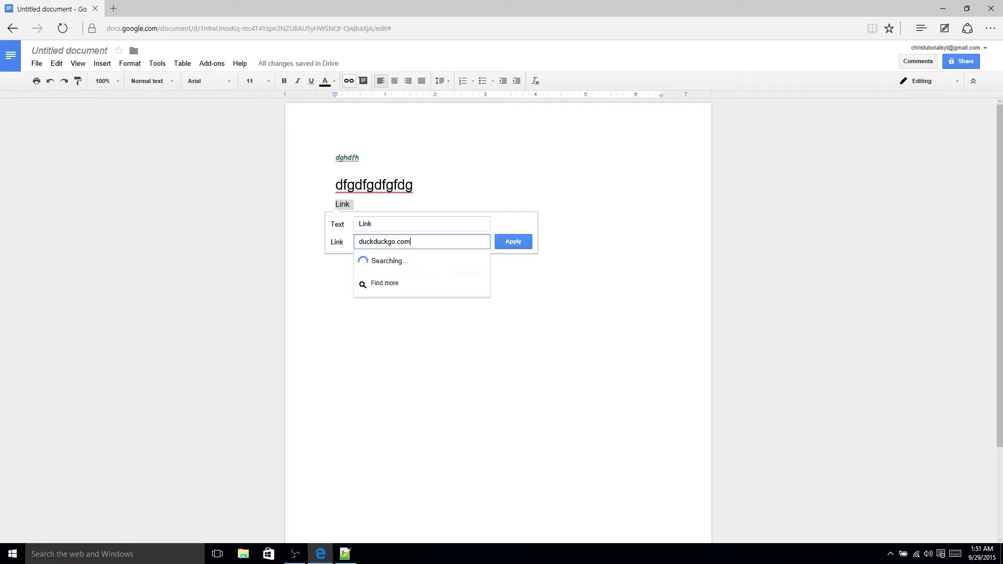
{"action": "key", "text": "ctrl+a"}
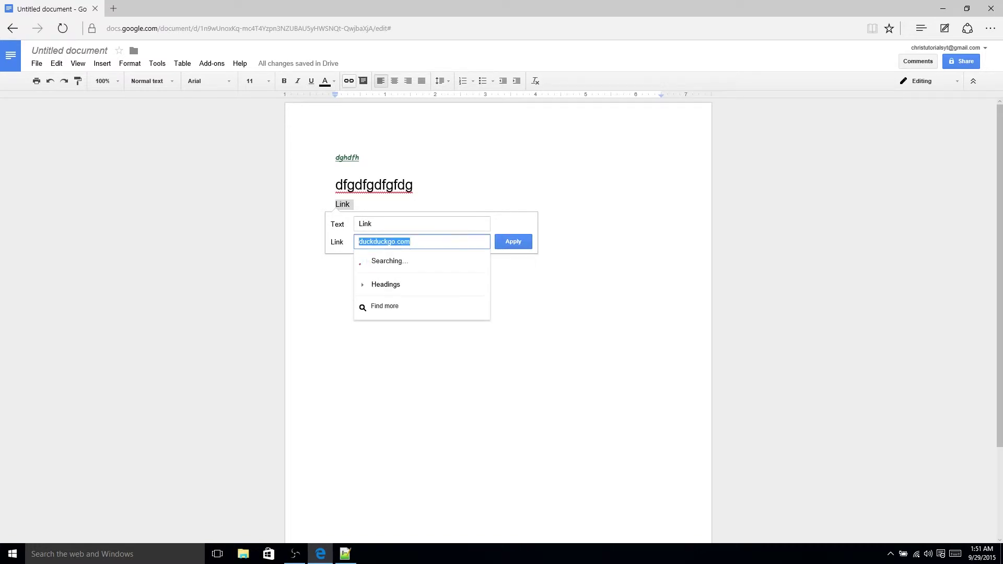
{"action": "key", "text": "Home"}
{"action": "type", "text": "http://"}
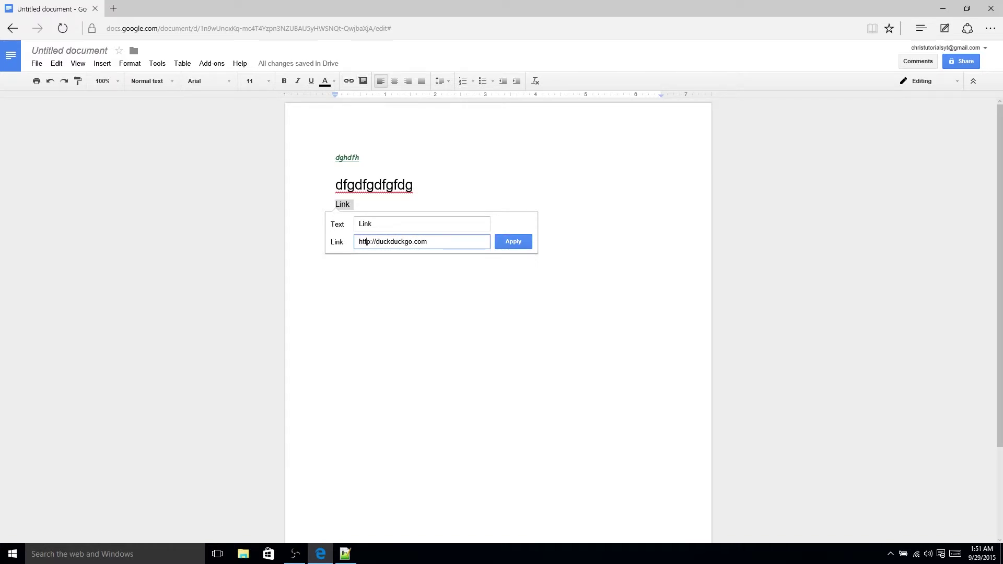
{"action": "type", "text": "s"}
{"action": "key", "text": "ctrl+a"}
{"action": "key", "text": "Return"}
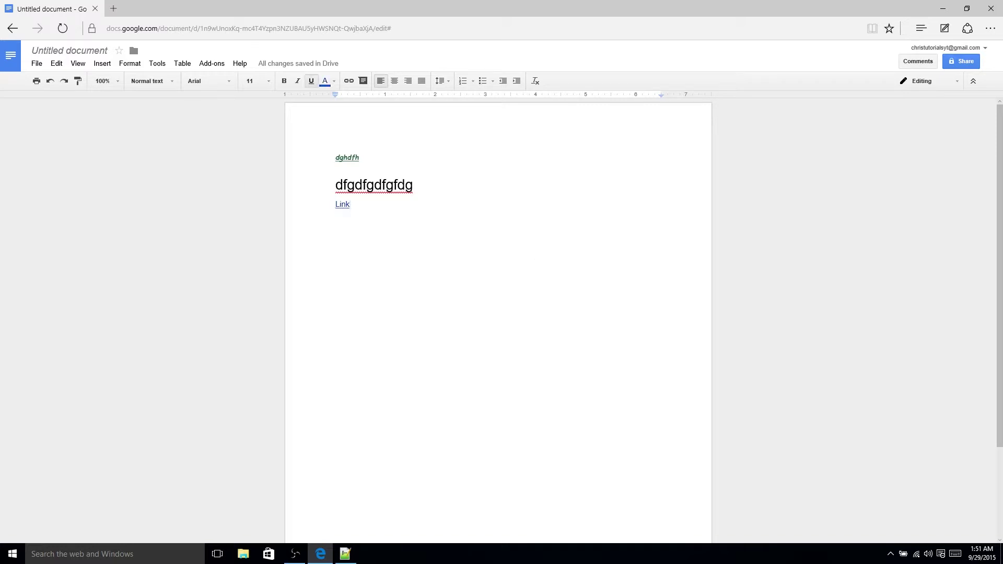
{"action": "left_click", "coordinate": [342, 204]}
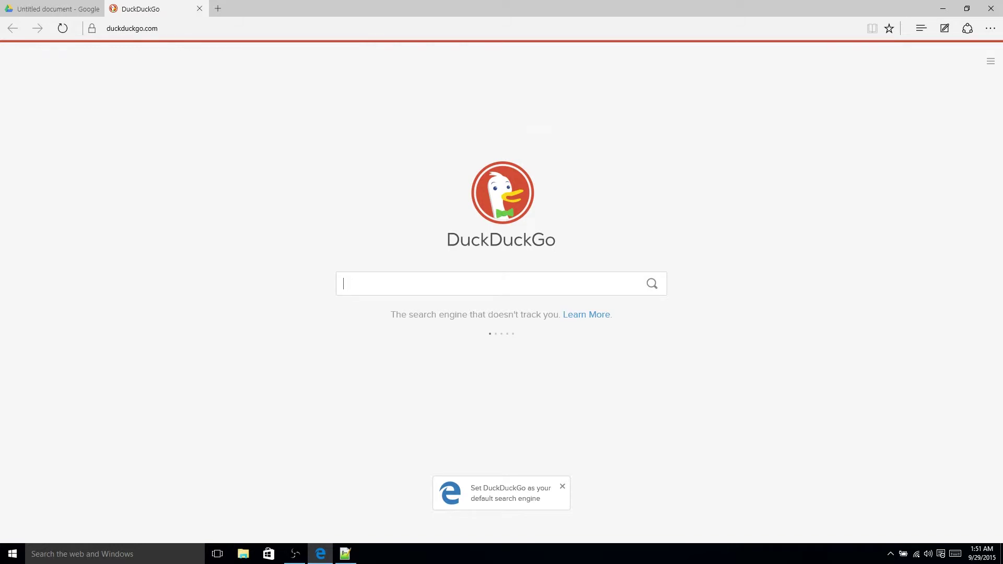
{"action": "key", "text": "ctrl+w"}
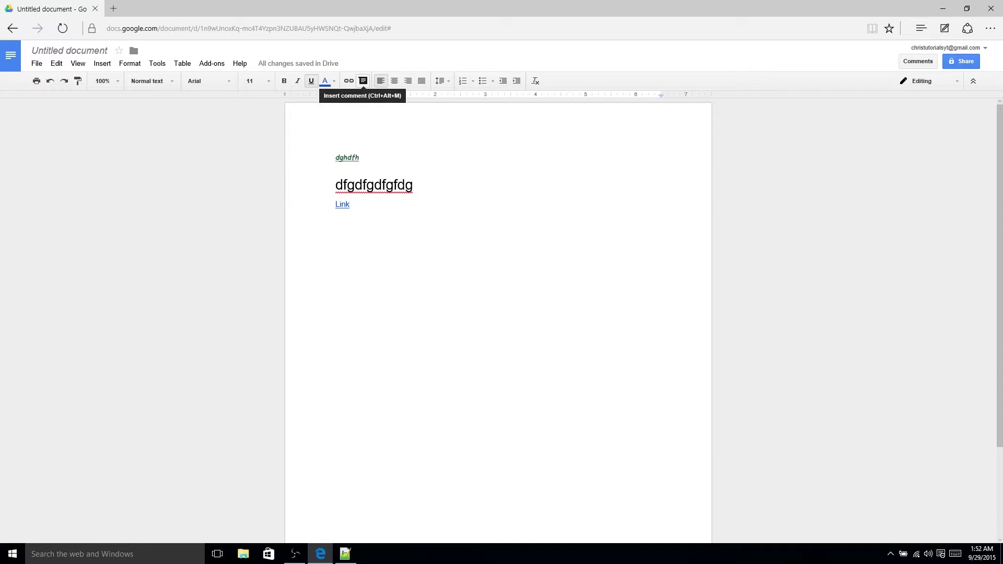
Add the comment "I made this today" to the word "Link"
{"action": "left_click", "coordinate": [363, 81]}
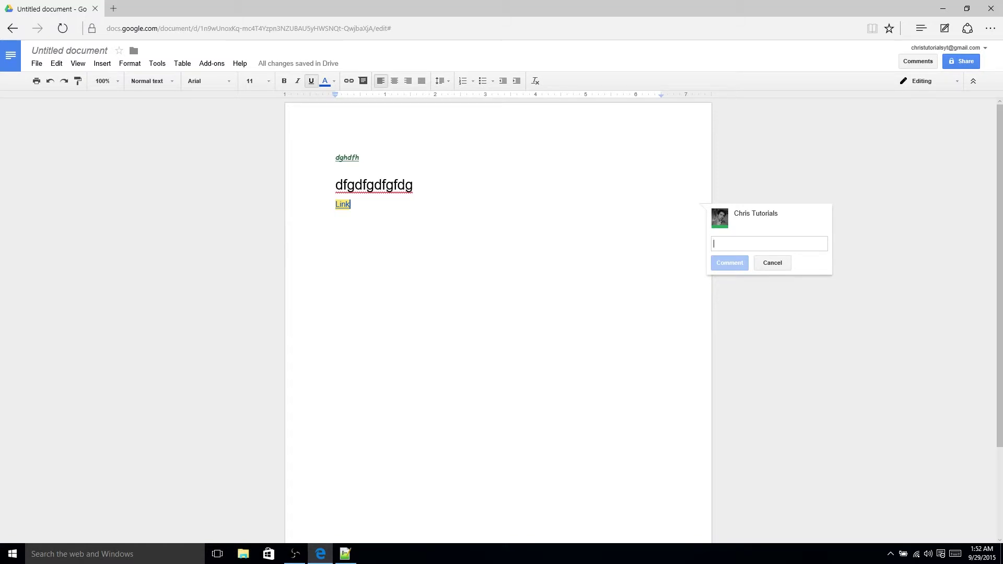
{"action": "type", "text": "I made this today"}
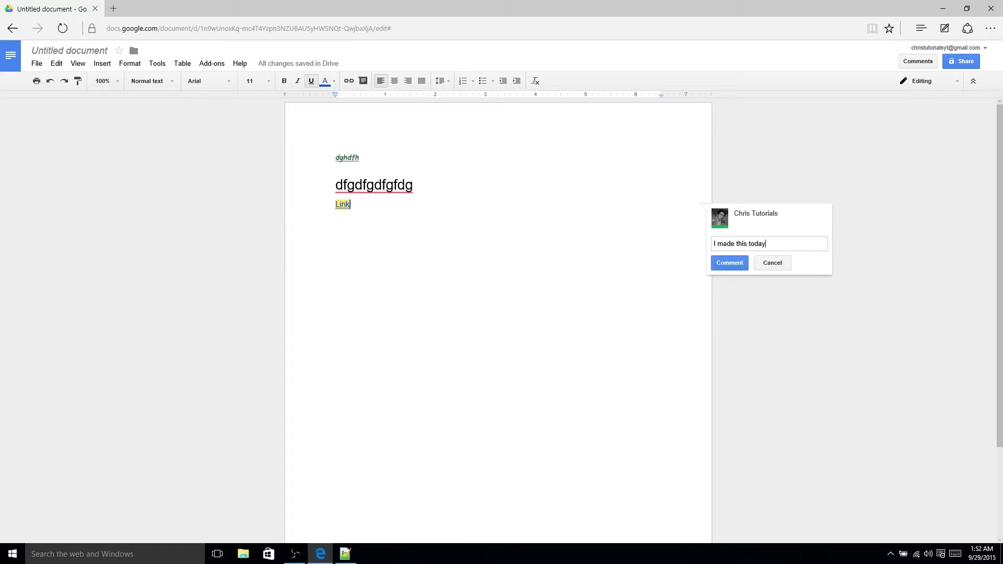
{"action": "left_click", "coordinate": [730, 263]}
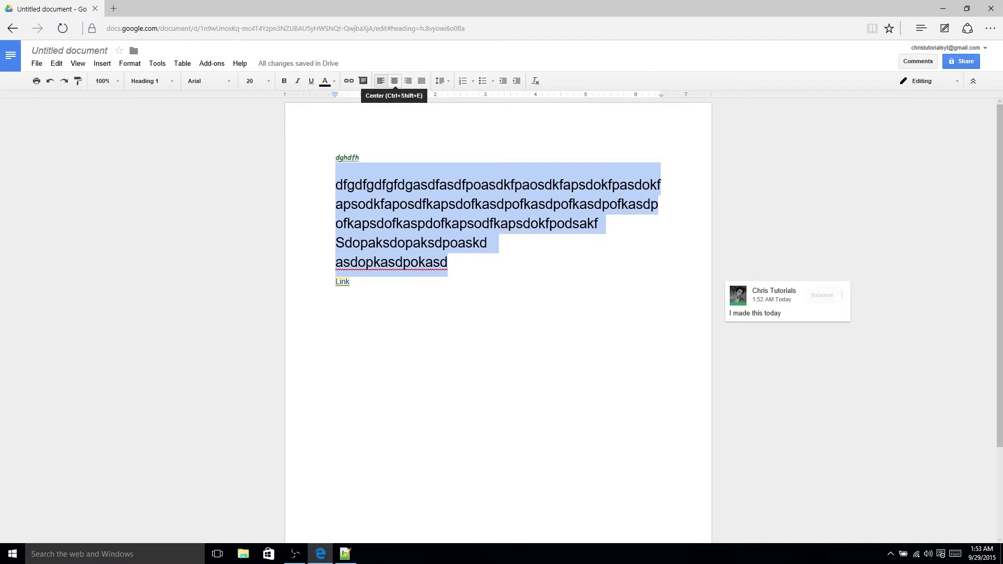
Center the selected large-text lines between "dghdfh" and "Link", and change their alignment to right
{"action": "left_click", "coordinate": [394, 81]}
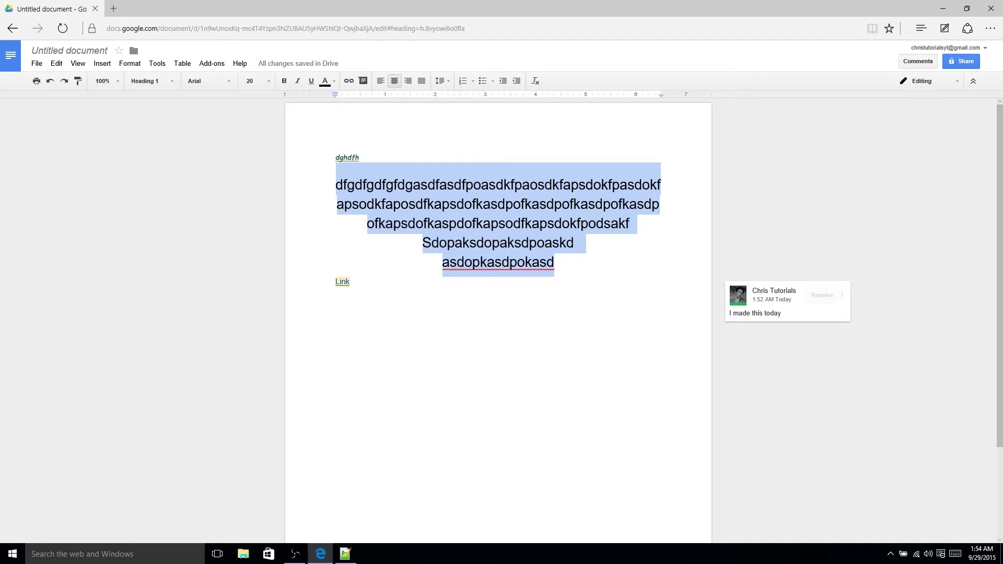
{"action": "key", "text": "ctrl+shift+r"}
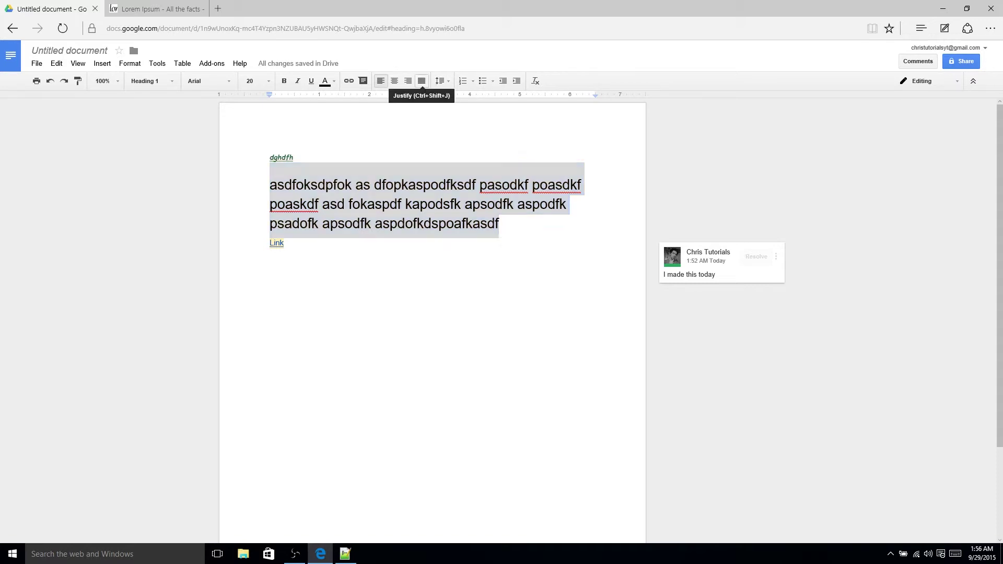
Justify the large paragraph beginning "asdfoksdpfok" and deselect it
{"action": "left_click", "coordinate": [422, 81]}
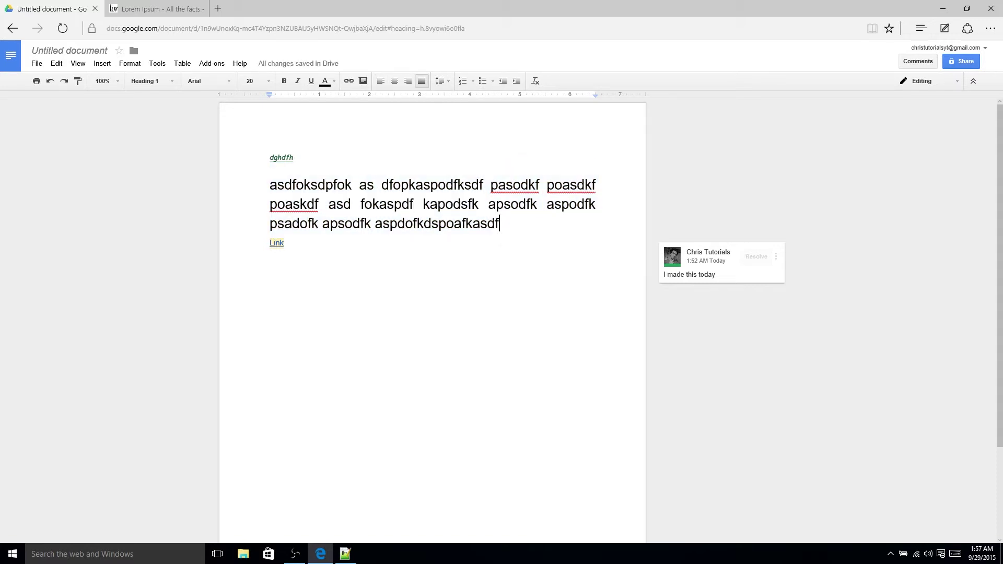
{"action": "key", "text": "shift+Right"}
{"action": "left_click_drag", "start_coordinate": [270, 185], "coordinate": [505, 226]}
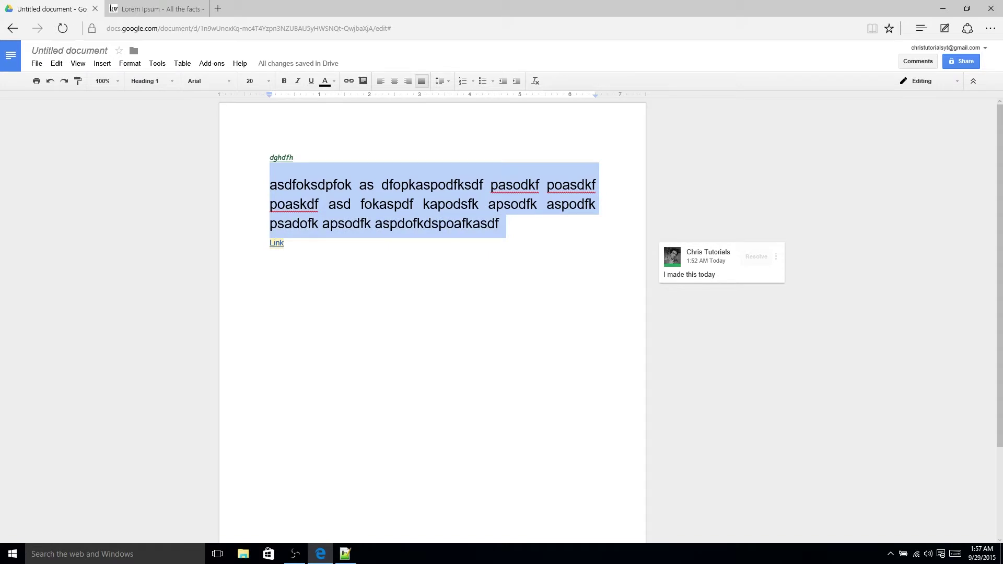
{"action": "left_click", "coordinate": [501, 224]}
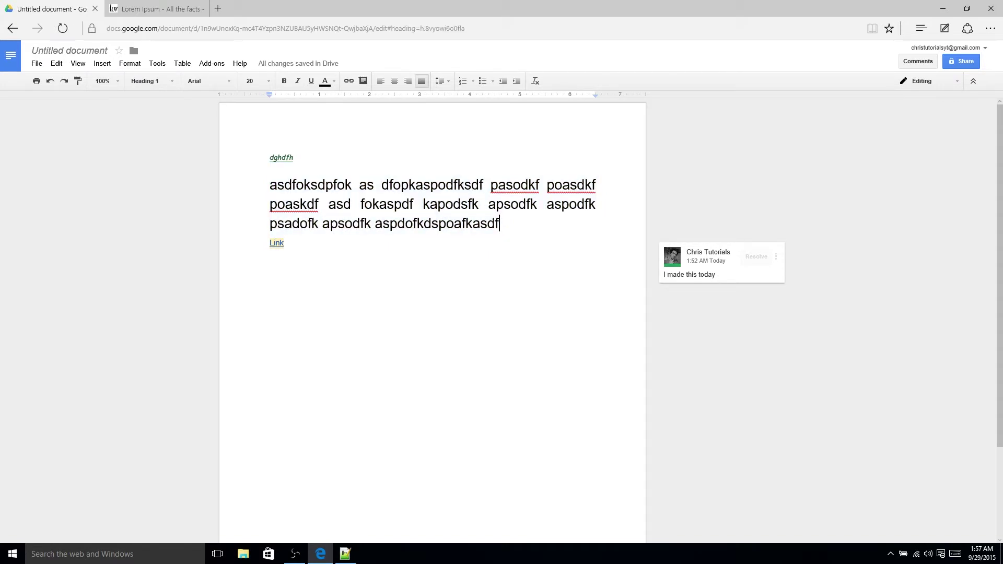
{"action": "left_click_drag", "start_coordinate": [271, 185], "coordinate": [445, 204]}
{"action": "left_click", "coordinate": [446, 205]}
{"action": "left_click_drag", "start_coordinate": [500, 224], "coordinate": [269, 224]}
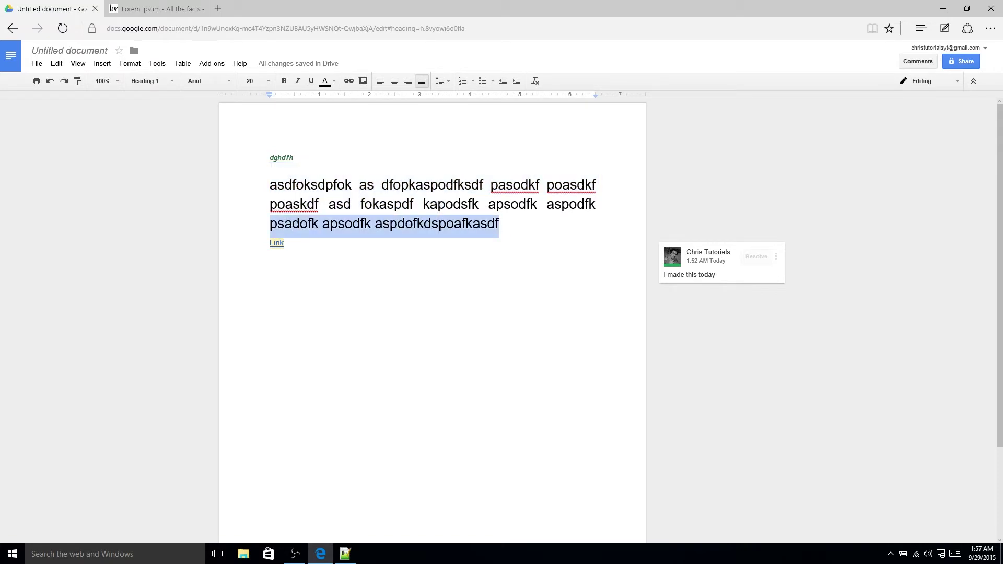
{"action": "key", "text": "Right"}
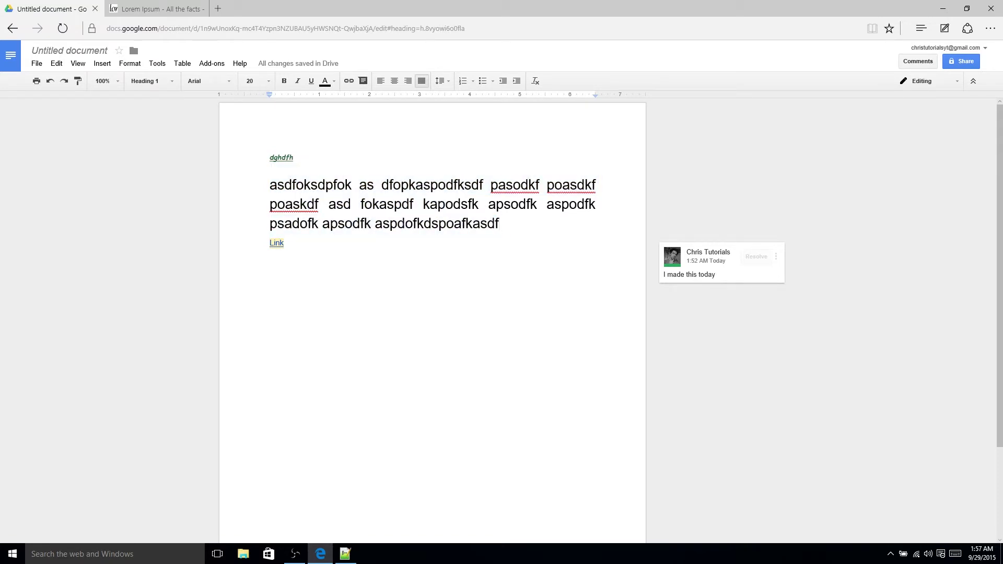
{"action": "left_click_drag", "start_coordinate": [500, 224], "coordinate": [269, 225]}
{"action": "left_click", "coordinate": [331, 223]}
{"action": "mouse_move", "coordinate": [269, 243]}
{"action": "left_mouse_down"}
{"action": "mouse_move", "coordinate": [597, 185]}
{"action": "mouse_move", "coordinate": [269, 225]}
{"action": "mouse_move", "coordinate": [269, 242]}
{"action": "left_mouse_up"}
Set the line spacing of the whole large paragraph to Double
{"action": "triple_click", "coordinate": [346, 205]}
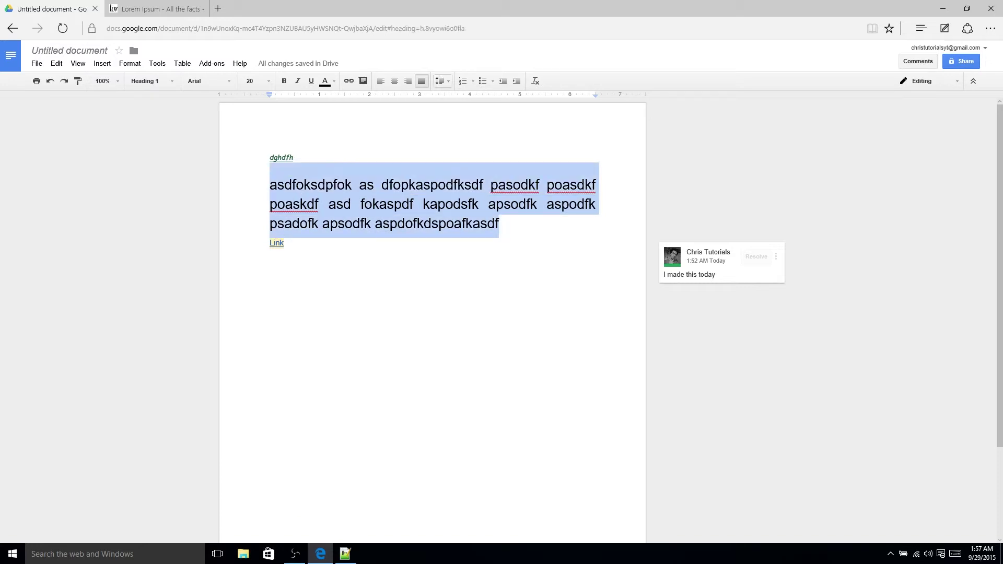
{"action": "left_click", "coordinate": [441, 81]}
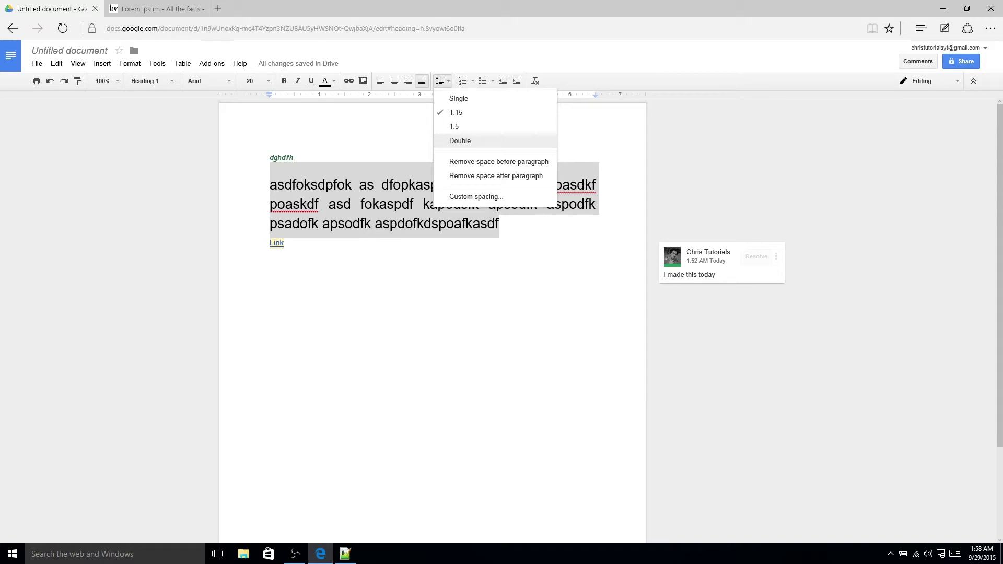
{"action": "left_click", "coordinate": [460, 141]}
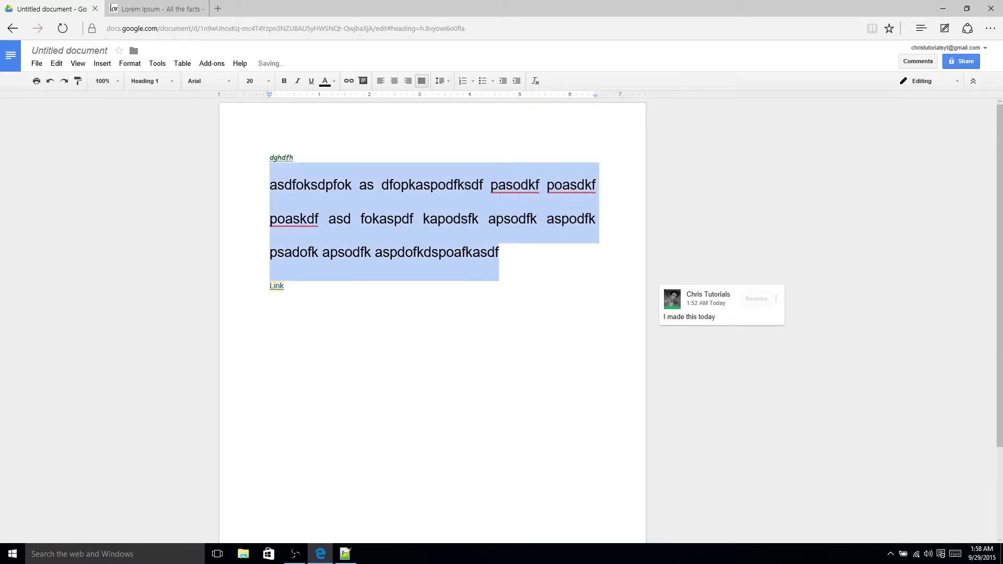
Reselect the large paragraph and set its line spacing to Single
{"action": "left_click", "coordinate": [304, 186]}
{"action": "triple_click", "coordinate": [304, 185]}
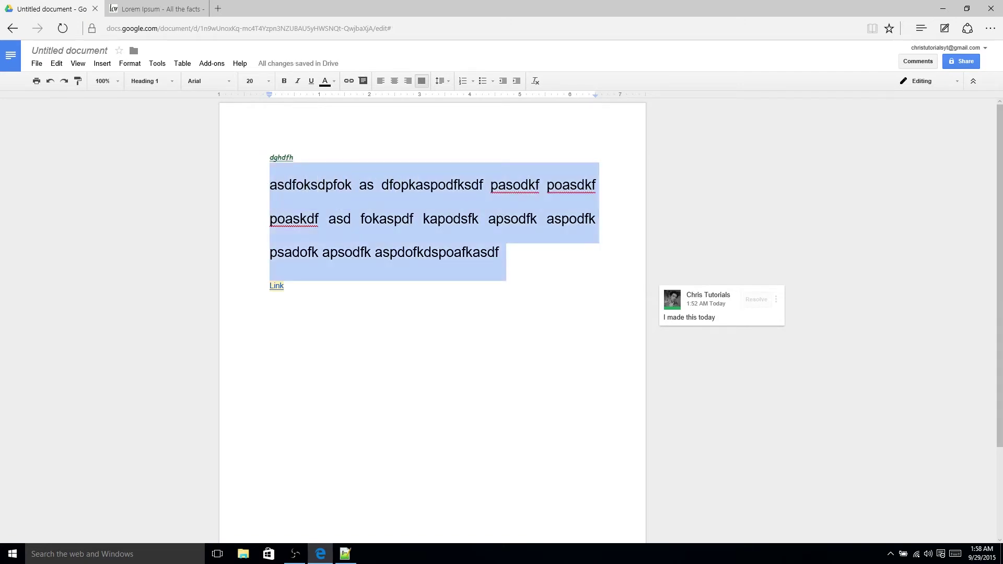
{"action": "left_click", "coordinate": [442, 81]}
{"action": "left_click", "coordinate": [459, 98]}
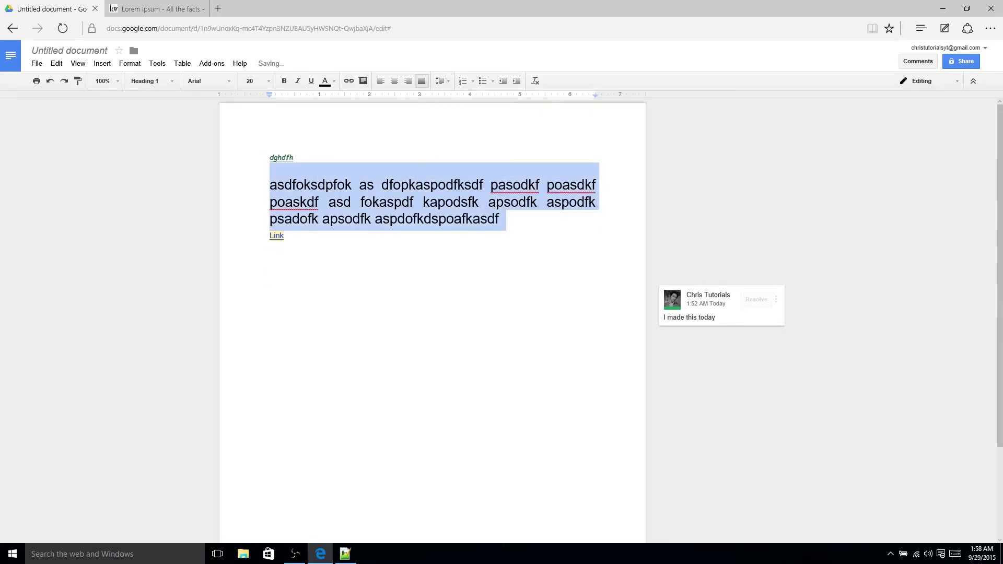
Reselect the large paragraph and show the available line spacing options
{"action": "left_click", "coordinate": [278, 202]}
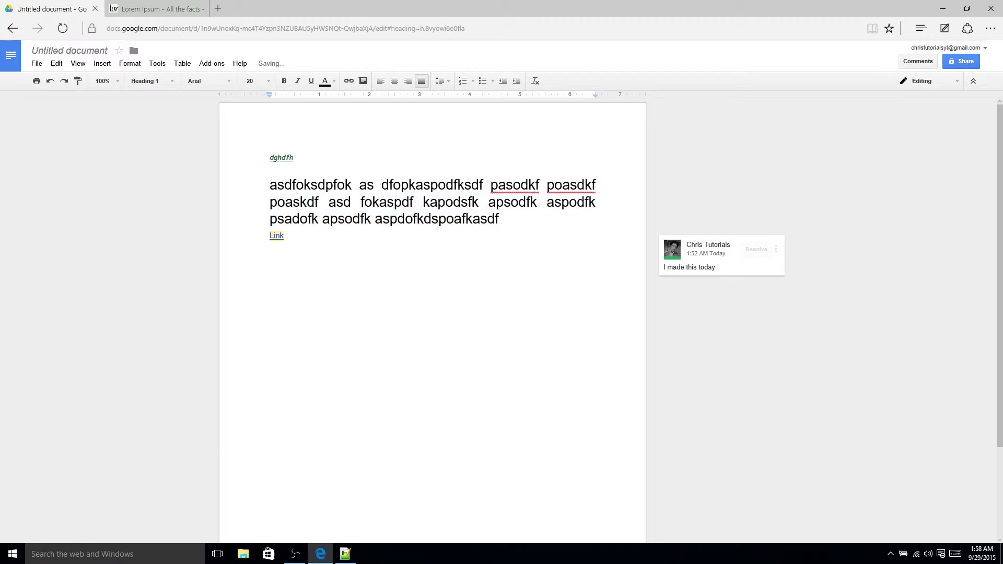
{"action": "left_click_drag", "start_coordinate": [270, 185], "coordinate": [506, 219]}
{"action": "left_click", "coordinate": [502, 219]}
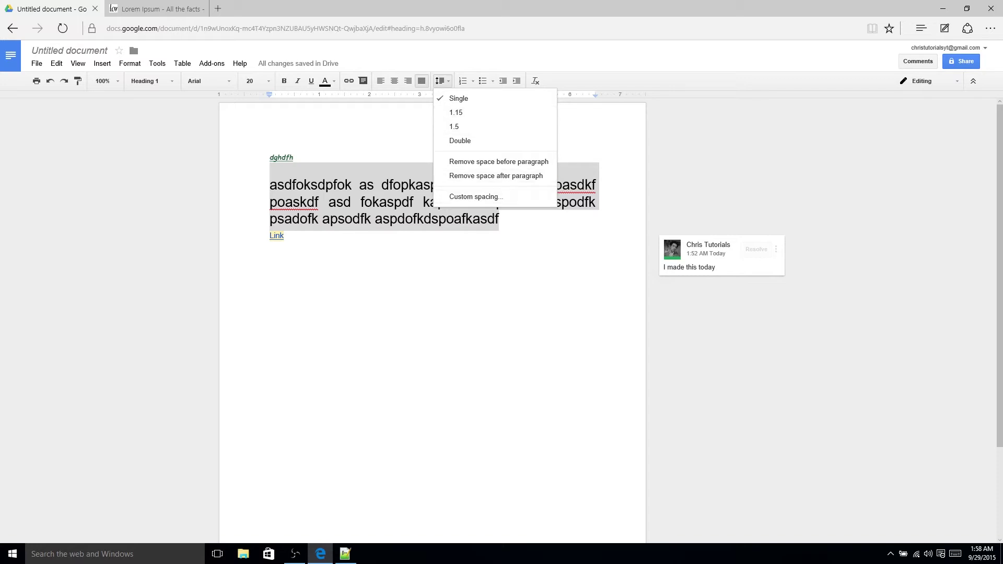
Start a numbered list on the empty line below "Link" with the entries "Item" and "Two", followed by an empty entry
{"action": "left_click", "coordinate": [270, 246]}
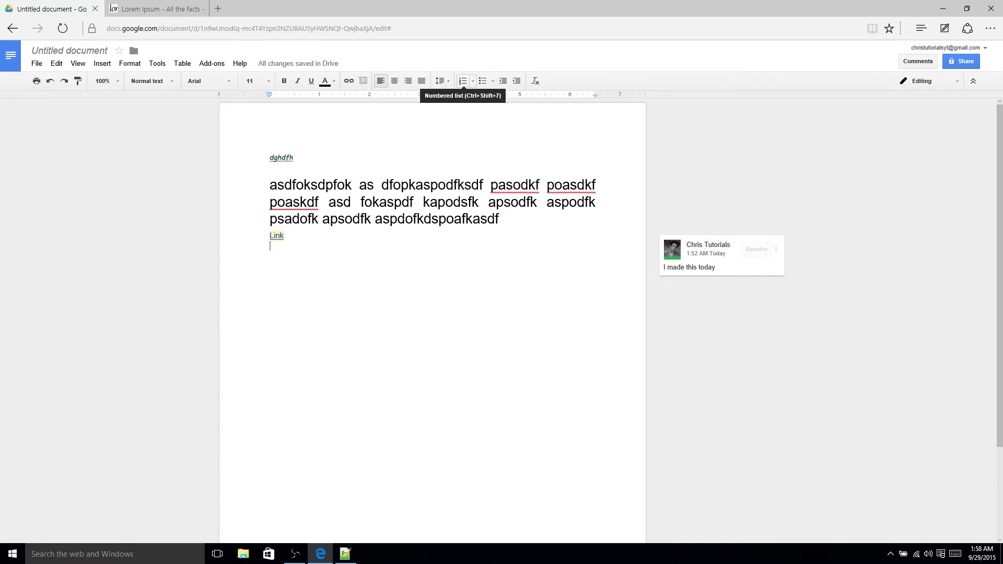
{"action": "left_click", "coordinate": [463, 81]}
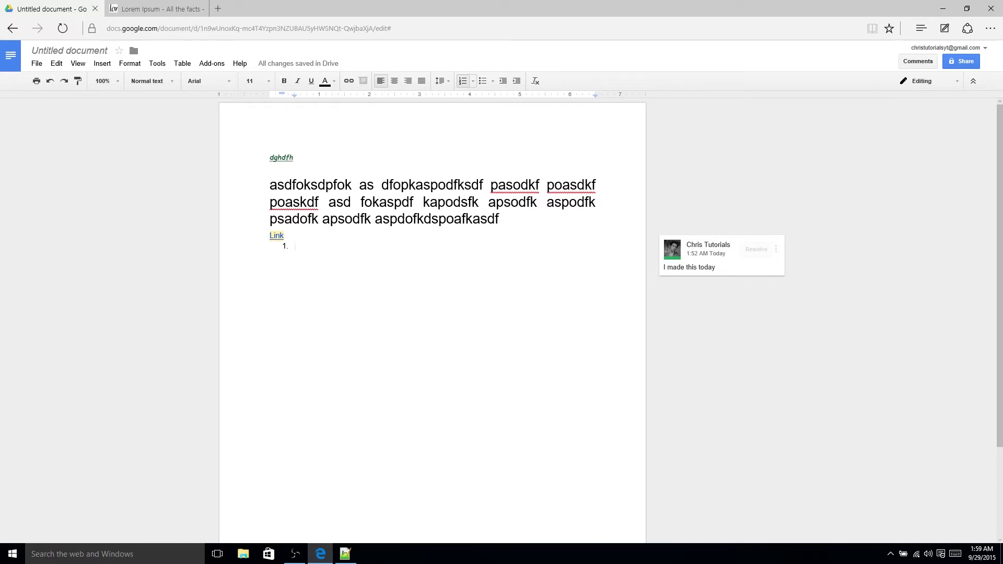
{"action": "type", "text": "Item"}
{"action": "key", "text": "Return"}
{"action": "type", "text": "Two"}
{"action": "key", "text": "Return"}
Convert the numbered list containing "Item" and "Two" to a bulleted list and deselect it
{"action": "key", "text": "shift+Up"}
{"action": "key", "text": "shift+Up"}
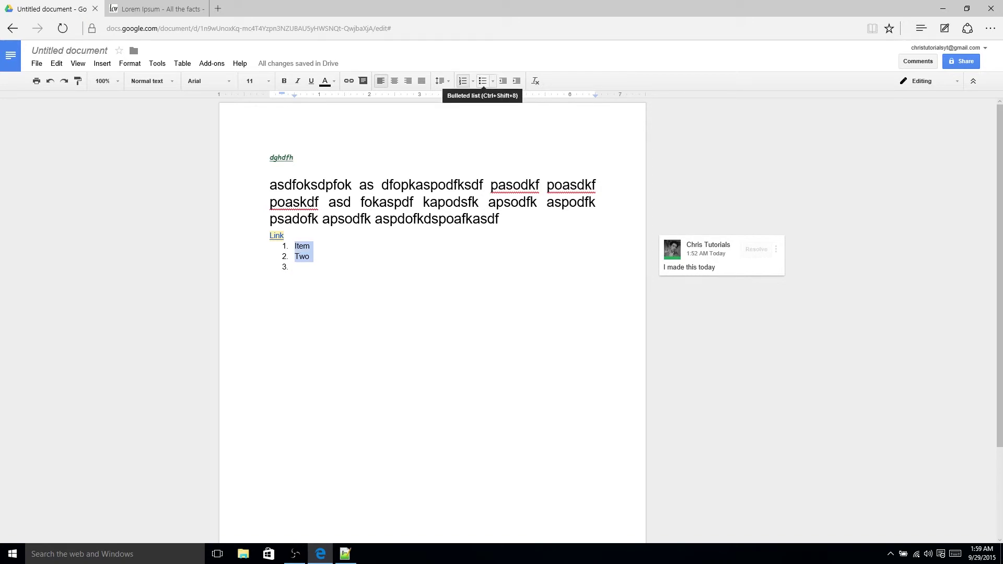
{"action": "left_click", "coordinate": [482, 81]}
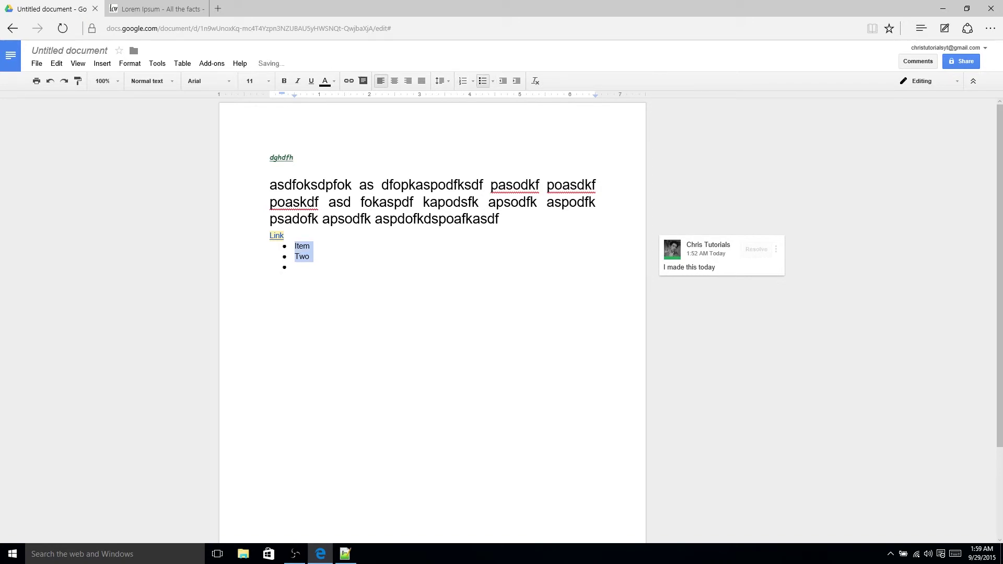
{"action": "left_click", "coordinate": [295, 257]}
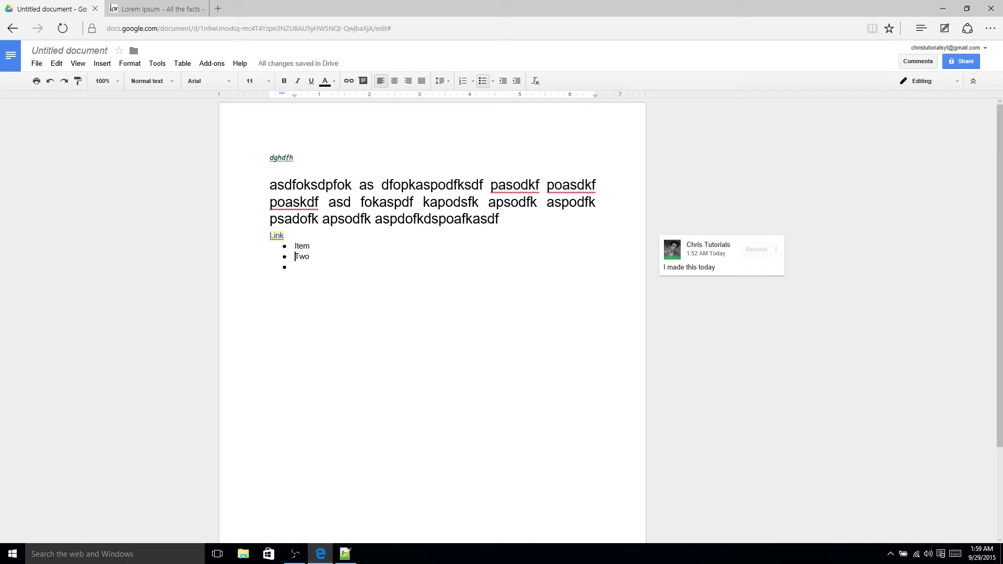
Select the "Item" and "Two" entries and view the available bullet styles without applying one
{"action": "left_click", "coordinate": [295, 267]}
{"action": "key", "text": "shift+Up"}
{"action": "key", "text": "shift+Up"}
{"action": "left_click", "coordinate": [493, 81]}
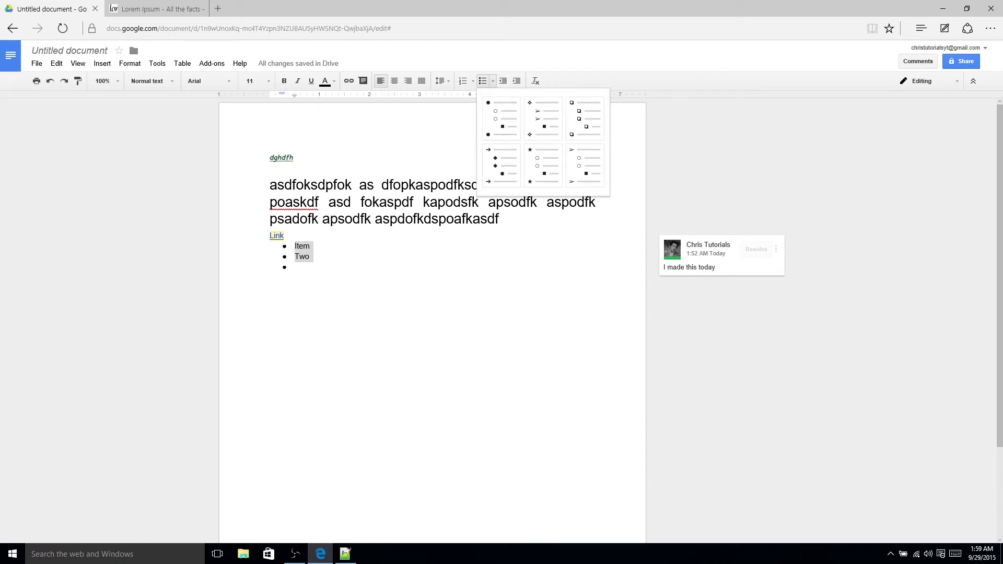
{"action": "left_click", "coordinate": [492, 81]}
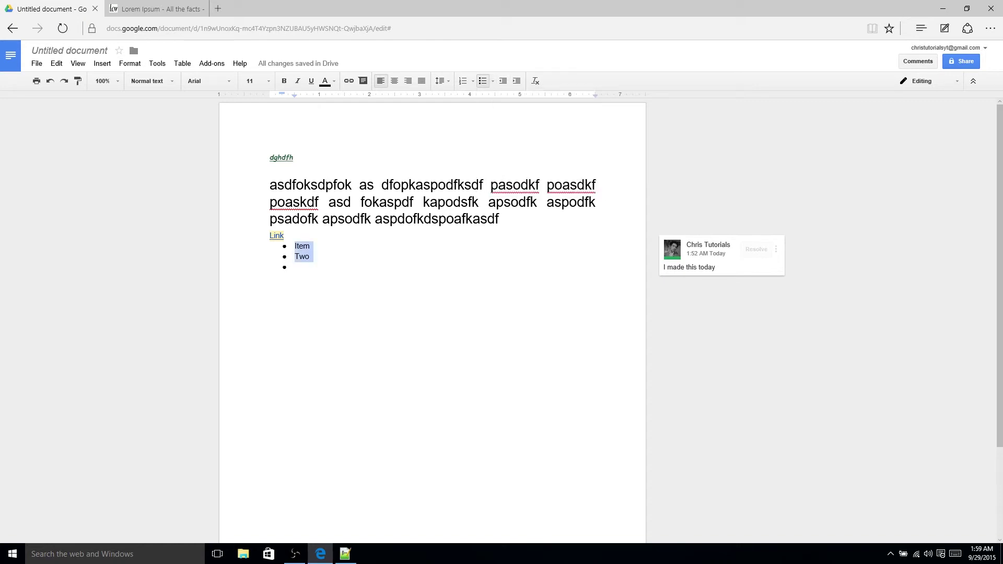
View the available numbered list styles for the selected "Item" and "Two" entries without applying one
{"action": "left_click", "coordinate": [472, 81]}
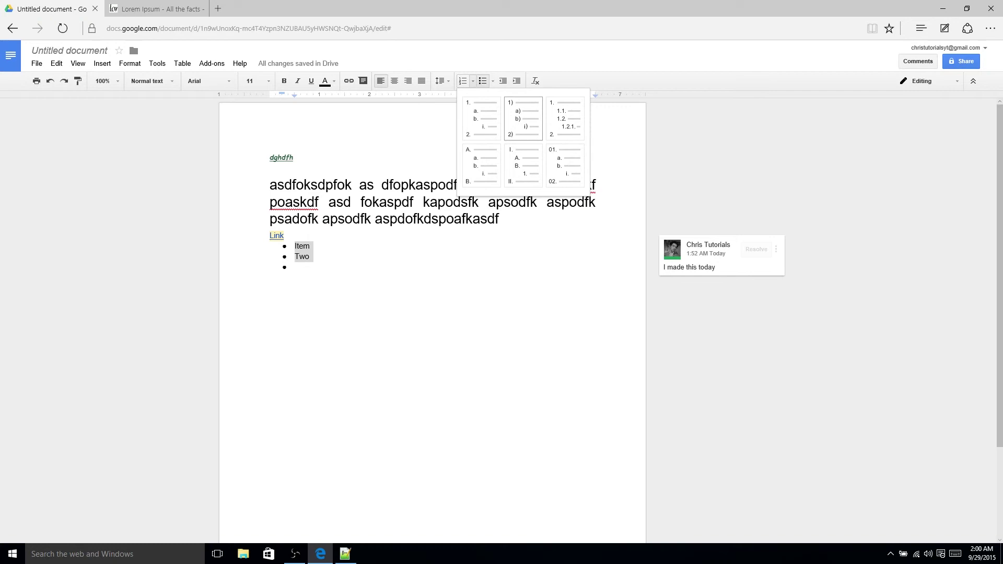
{"action": "left_click", "coordinate": [491, 213]}
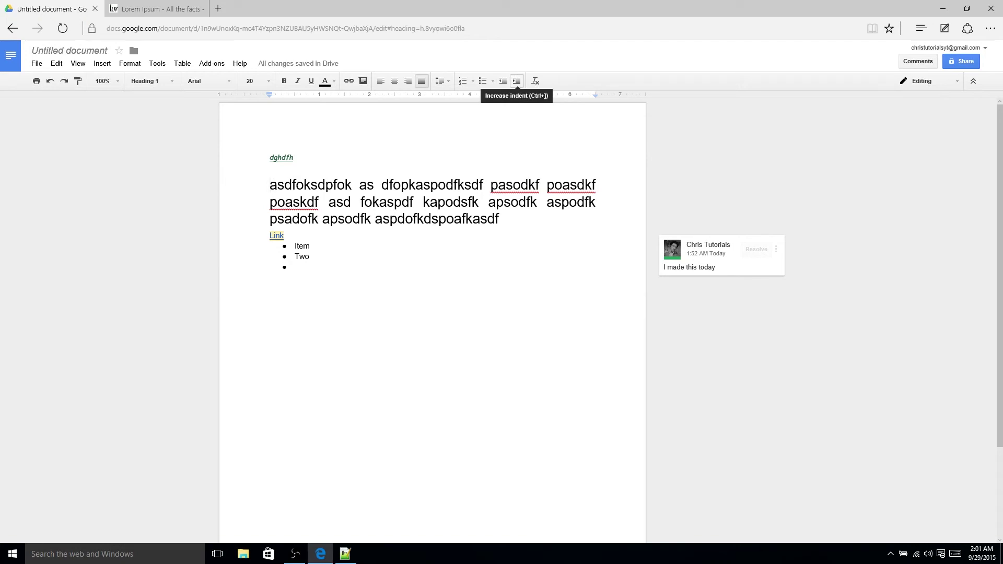
Increase the indent of the large paragraph by one level, decrease it again, and deselect the text
{"action": "left_click", "coordinate": [517, 81]}
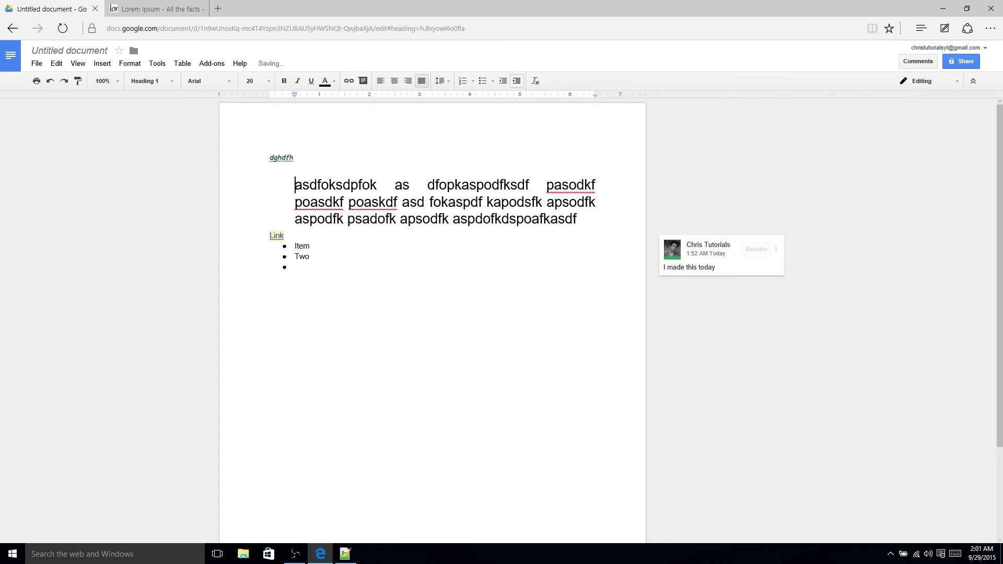
{"action": "left_click_drag", "start_coordinate": [295, 185], "coordinate": [270, 236]}
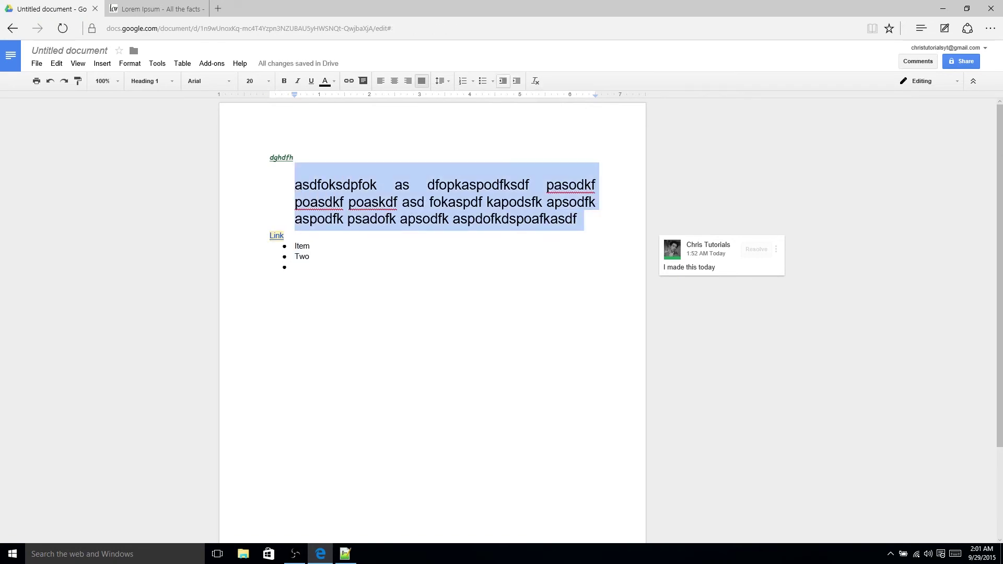
{"action": "left_click", "coordinate": [503, 81]}
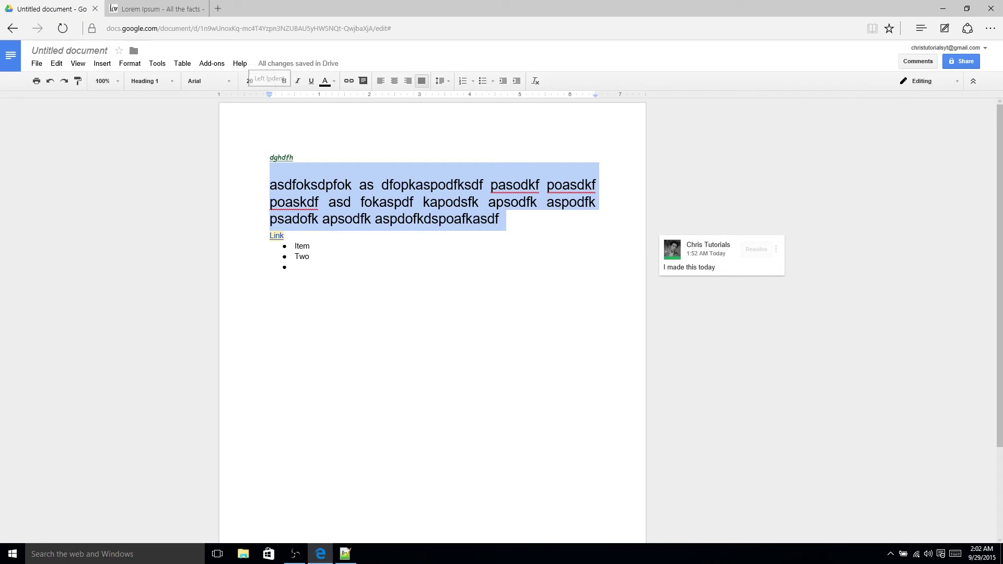
{"action": "left_click", "coordinate": [270, 185]}
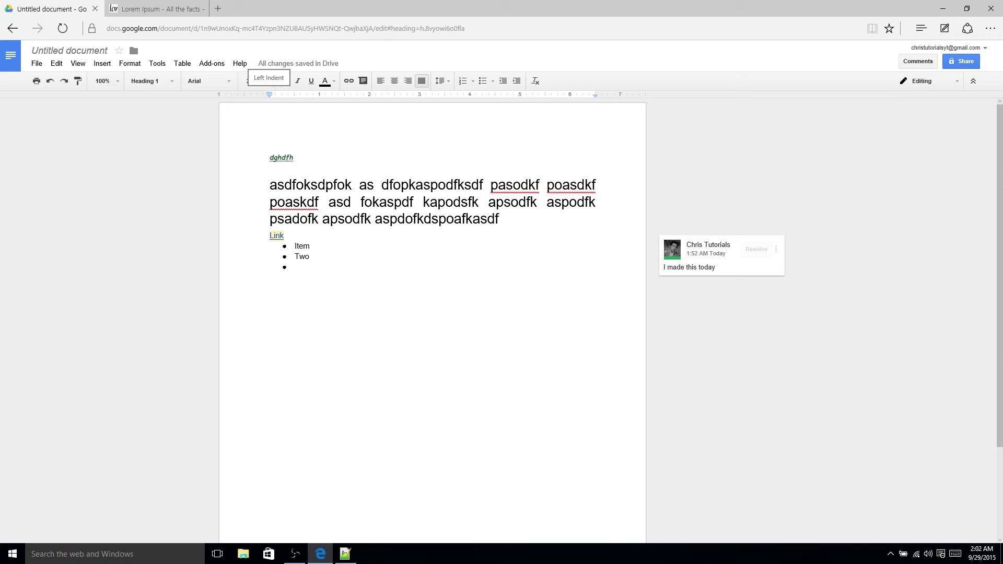
Indent the large paragraph's first line by about 0.5 inch, and clear the formatting of the whole paragraph
{"action": "mouse_move", "coordinate": [269, 94]}
{"action": "left_mouse_down"}
{"action": "mouse_move", "coordinate": [295, 96]}
{"action": "mouse_move", "coordinate": [269, 94]}
{"action": "left_mouse_up"}
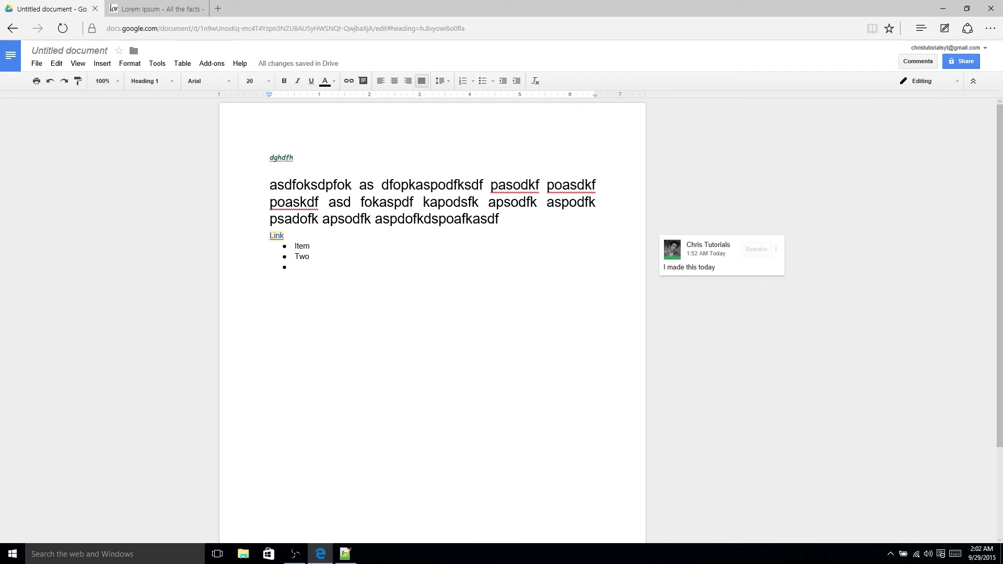
{"action": "left_click_drag", "start_coordinate": [269, 94], "coordinate": [294, 94]}
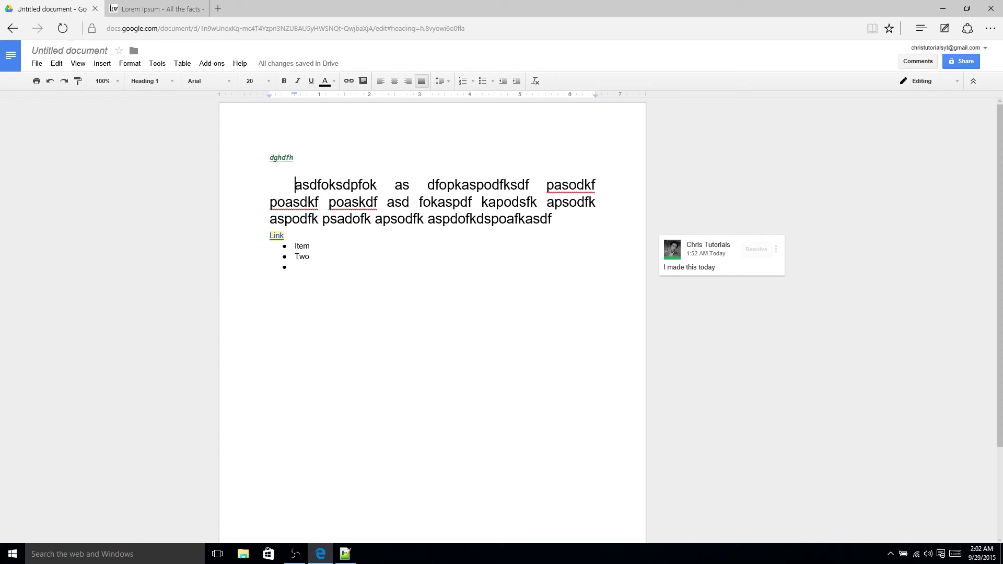
{"action": "key", "text": "ctrl+backslash"}
{"action": "left_click_drag", "start_coordinate": [499, 224], "coordinate": [269, 185]}
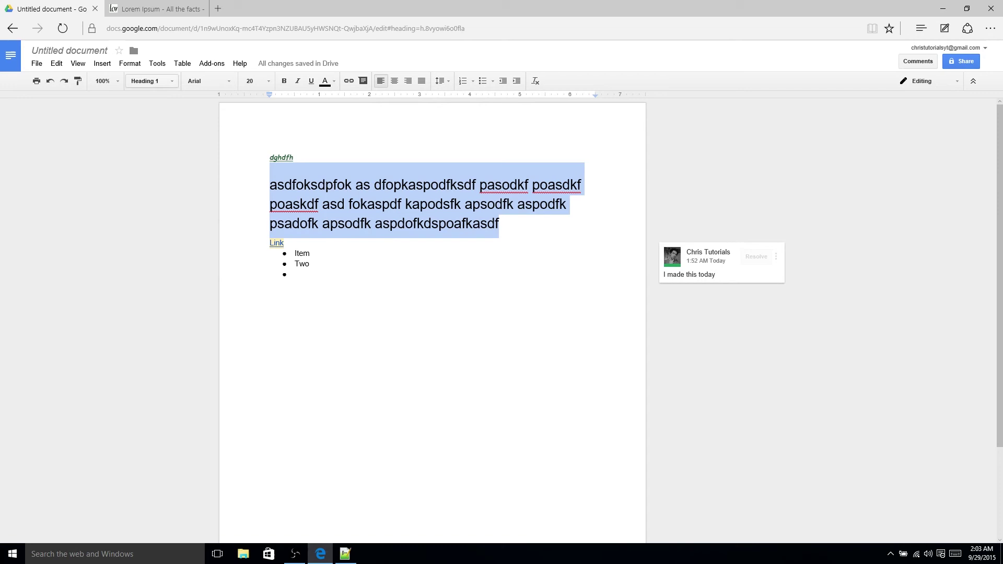
Reapply a first-line indent of about 0.5 inch to the selected paragraph, check the paragraph styles, and clear the formatting
{"action": "left_click", "coordinate": [151, 81]}
{"action": "left_click", "coordinate": [156, 81]}
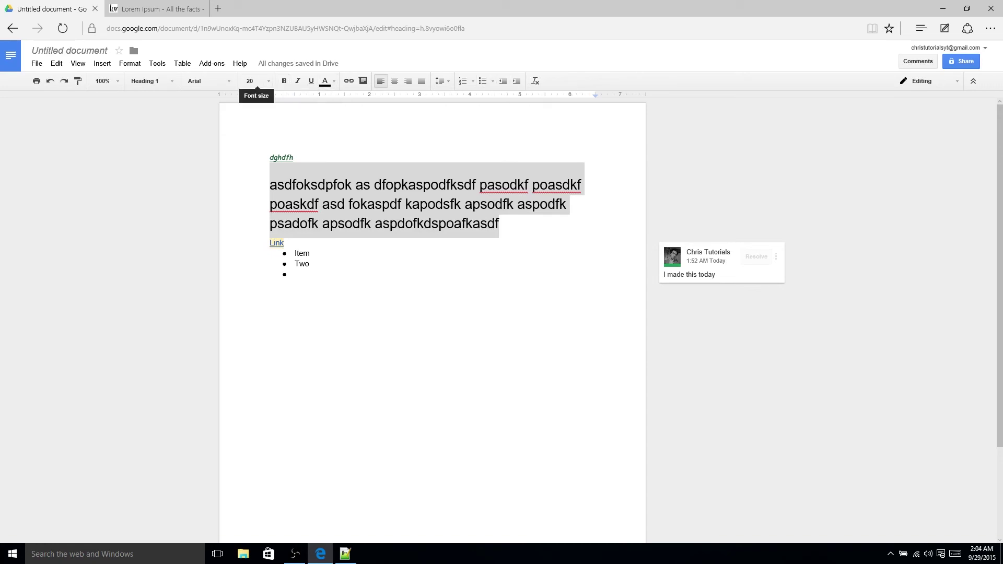
{"action": "left_click_drag", "start_coordinate": [269, 95], "coordinate": [294, 95]}
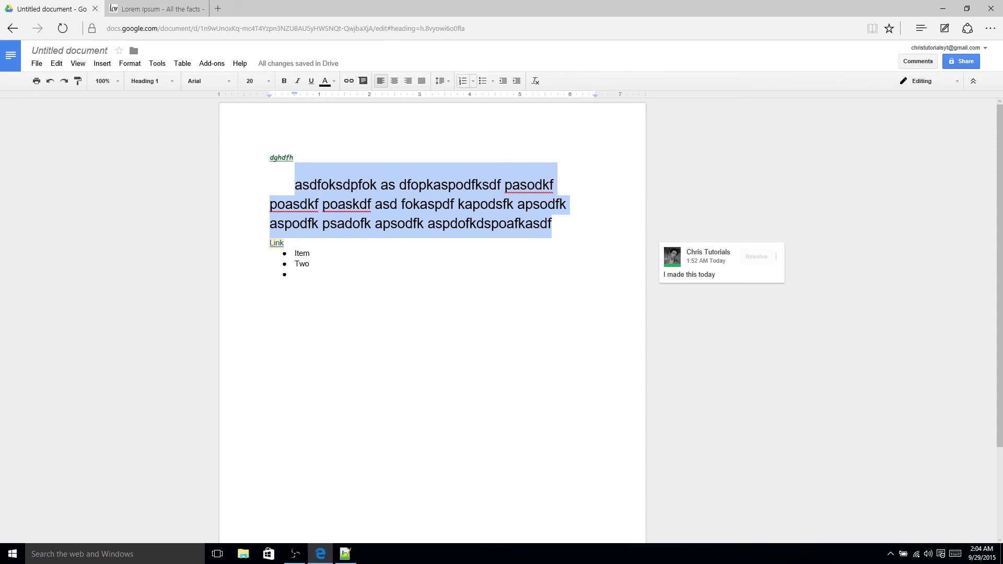
{"action": "left_click", "coordinate": [151, 81]}
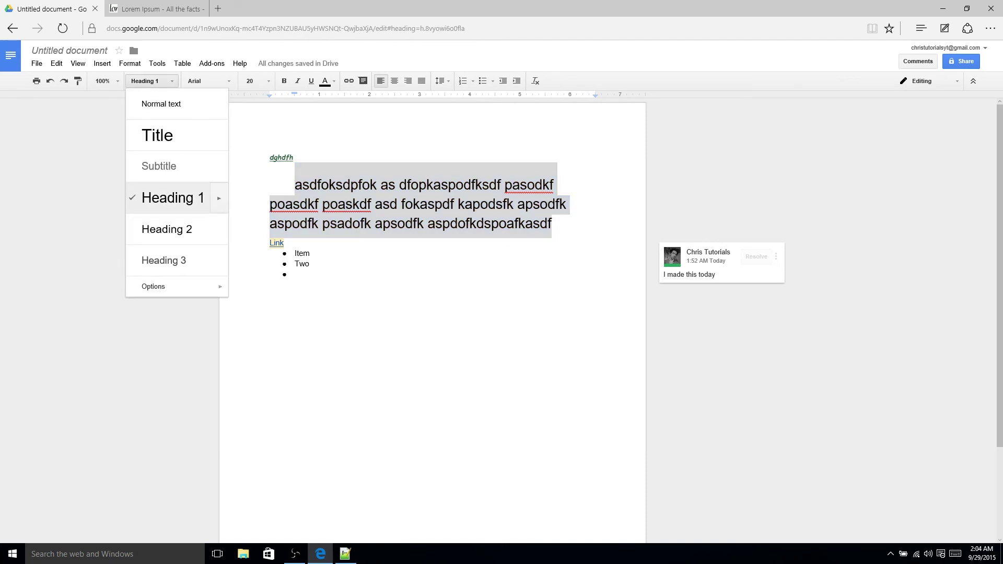
{"action": "left_click", "coordinate": [151, 81]}
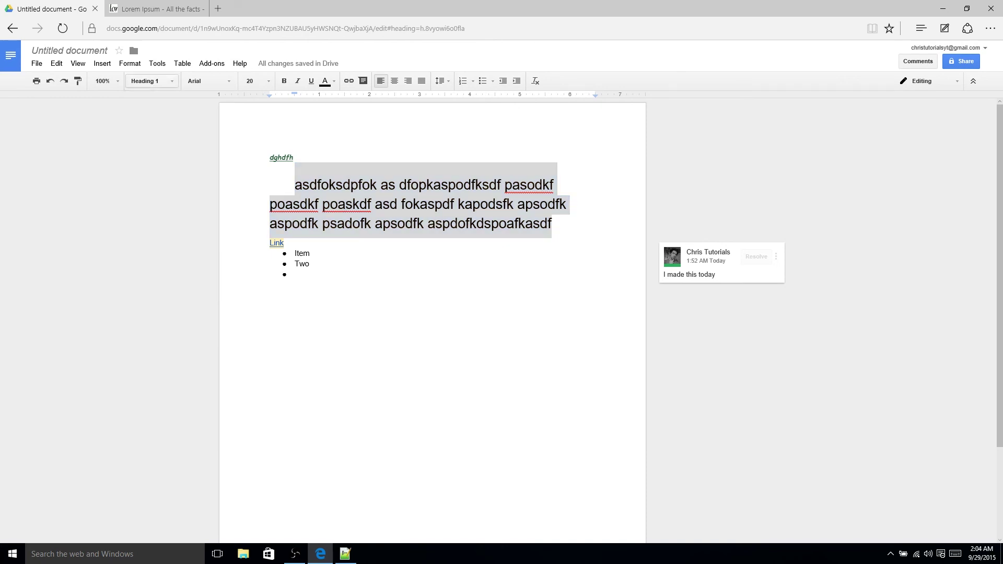
{"action": "left_click", "coordinate": [151, 81]}
{"action": "left_click", "coordinate": [152, 81]}
{"action": "left_click", "coordinate": [536, 81]}
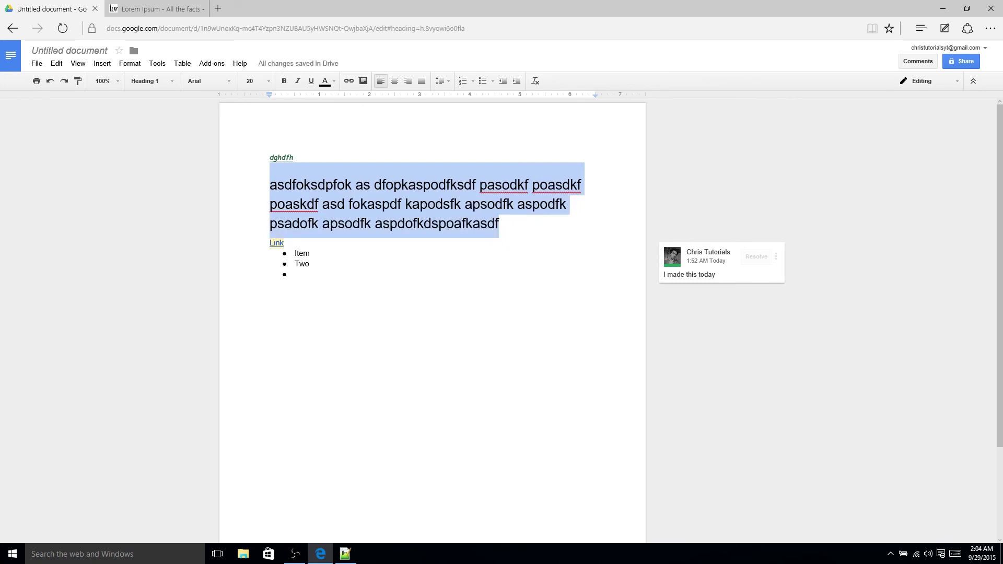
Change the selected large paragraph's font to Georgia, clear that formatting, and deselect the text
{"action": "left_click", "coordinate": [208, 80]}
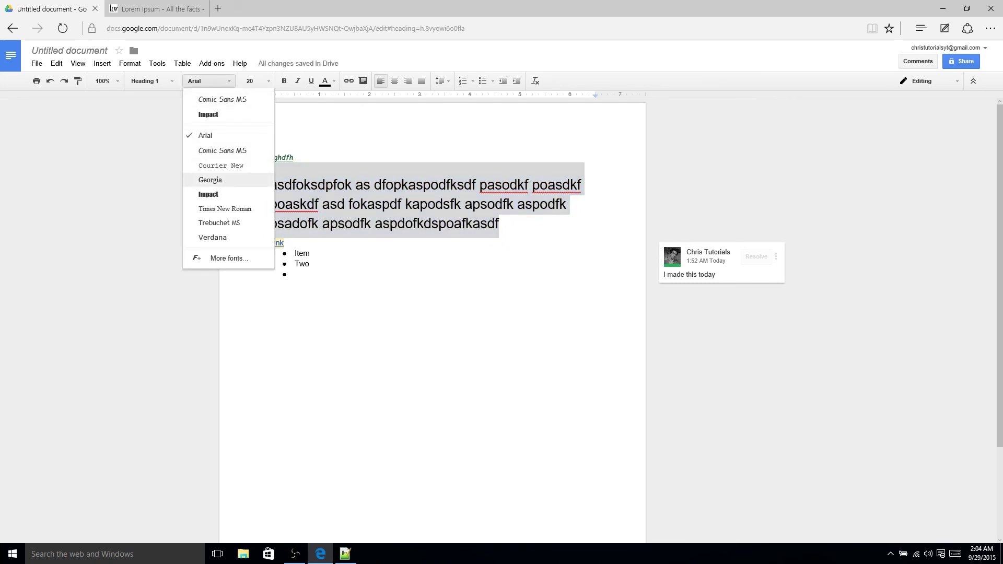
{"action": "left_click", "coordinate": [210, 180]}
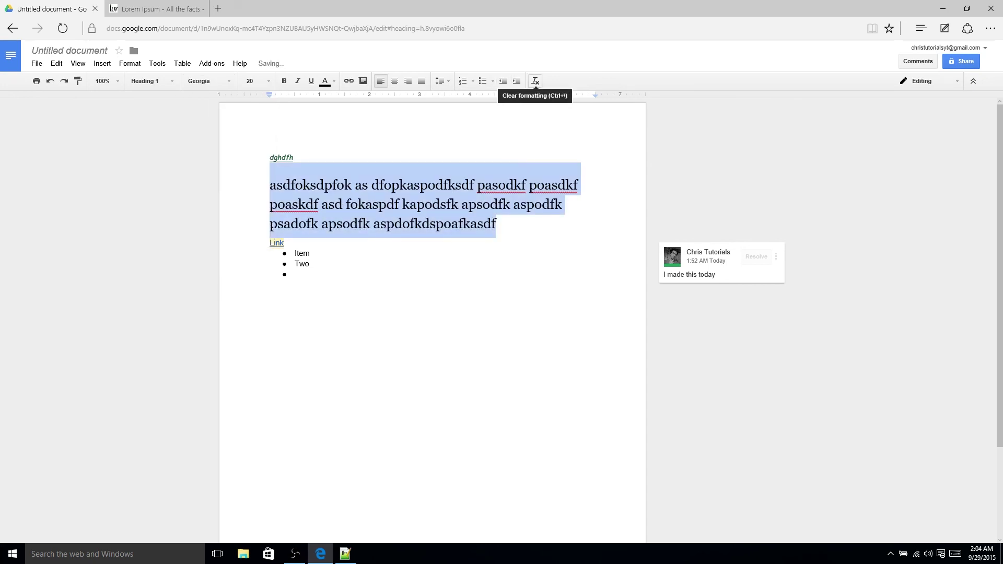
{"action": "left_click", "coordinate": [535, 81]}
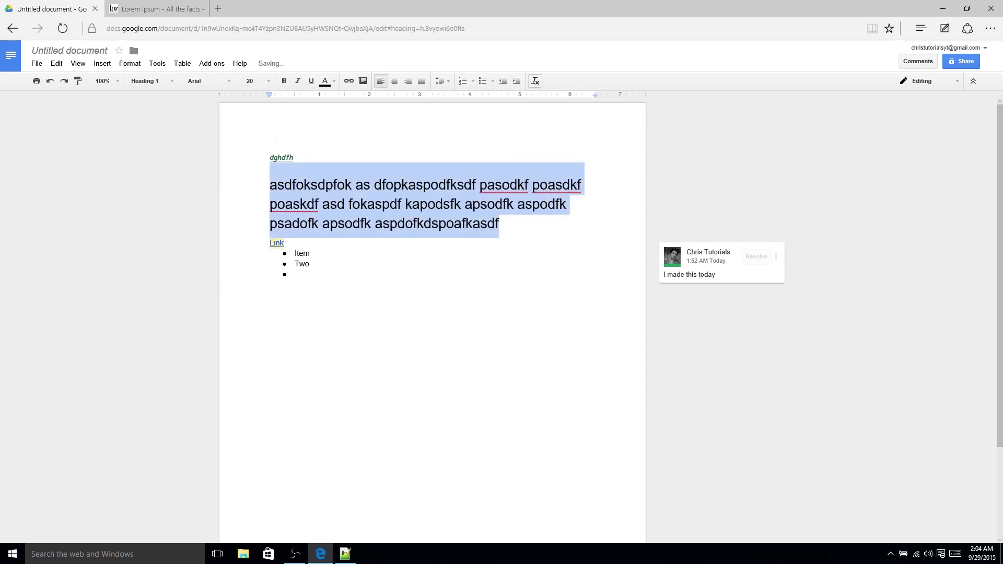
{"action": "left_click", "coordinate": [500, 224]}
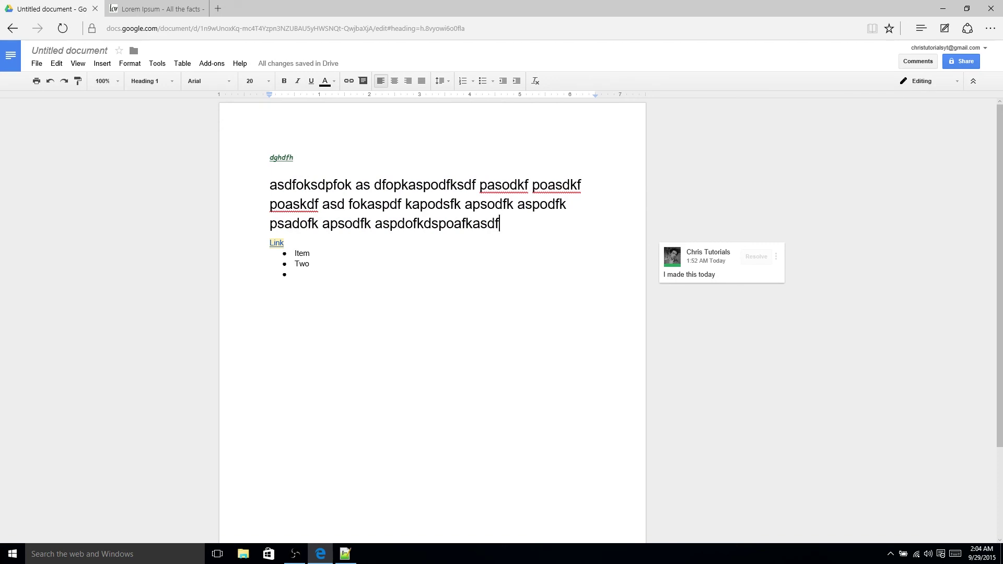